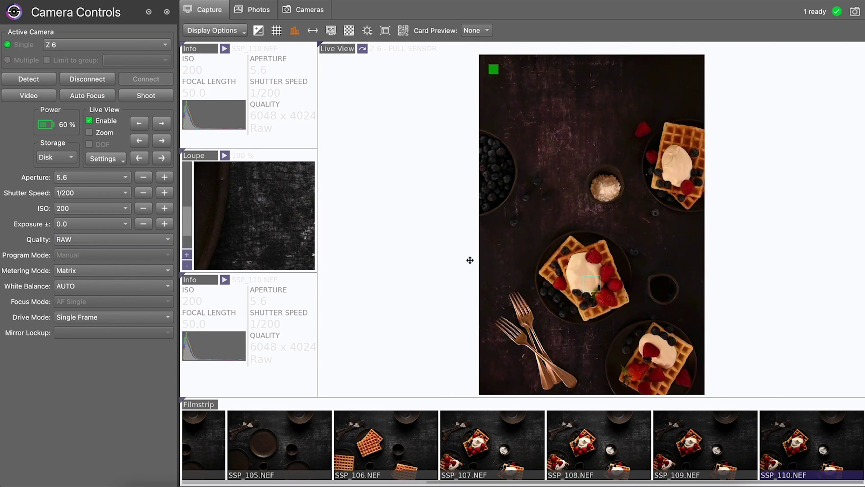
- Move the focus point to the berries on the central waffle, autofocus and take a photo, and switch to Lightroom Classic
drag(592, 284, 602, 294)
click(91, 96)
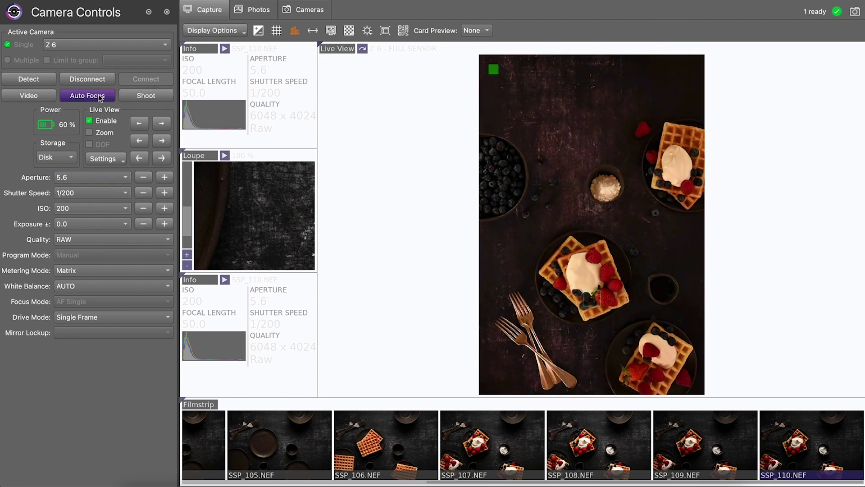
click(99, 95)
click(146, 96)
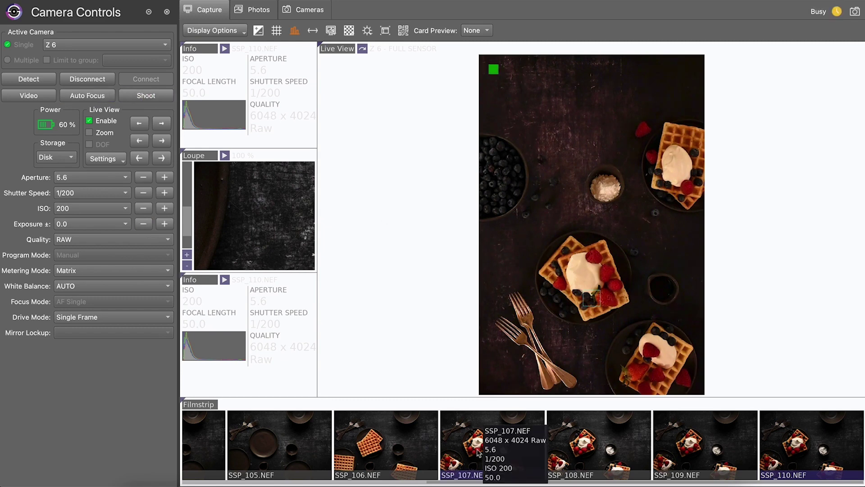
click(644, 482)
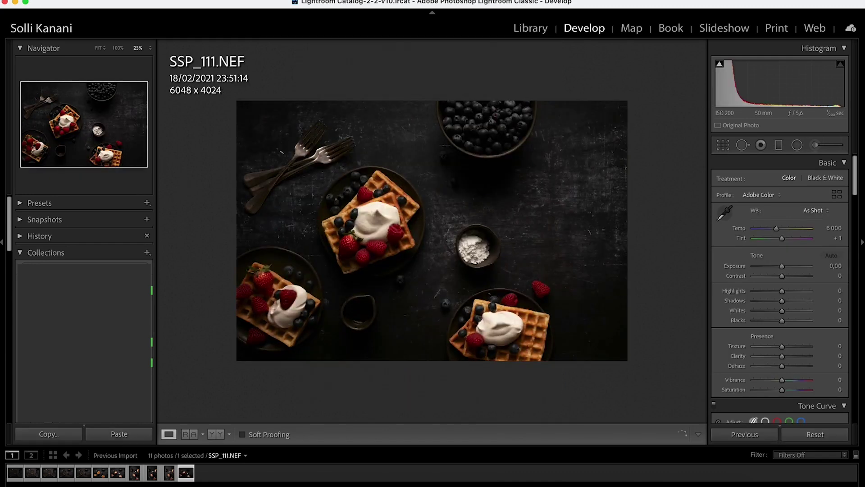
- Return to Smart Shooter 4 and load the Delayed trigger script
right_click(217, 45)
click(220, 95)
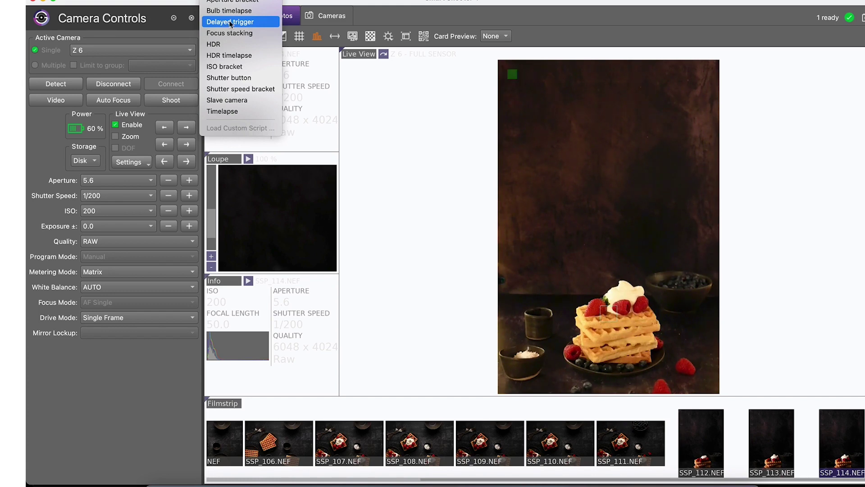
click(229, 22)
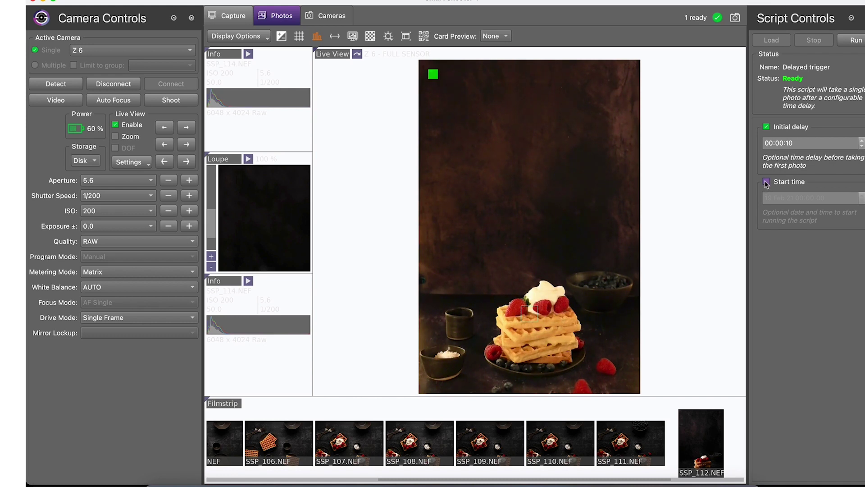
- Set the script's initial delay to 00:00:05 and leave the start time option disabled
click(862, 146)
click(862, 146)
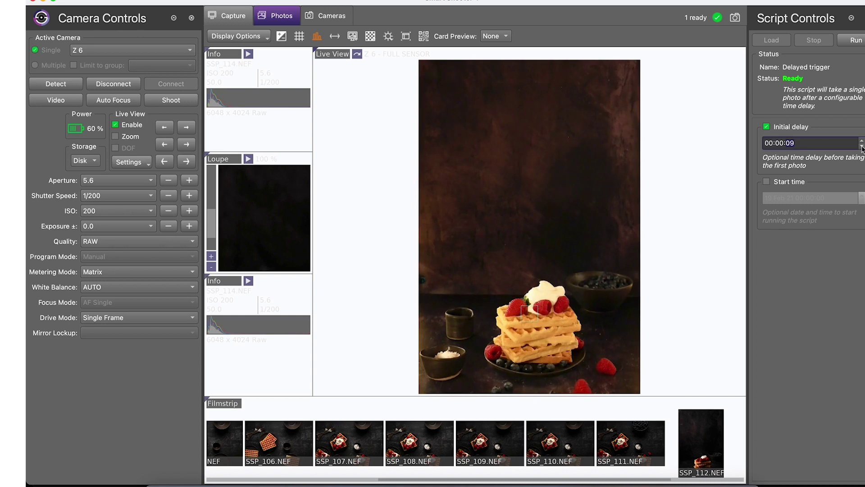
click(862, 146)
click(862, 146)
click(861, 146)
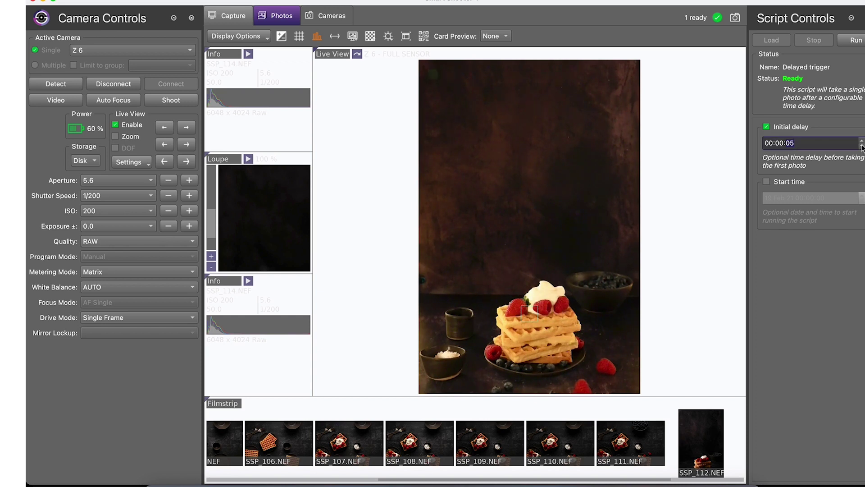
click(768, 182)
click(767, 182)
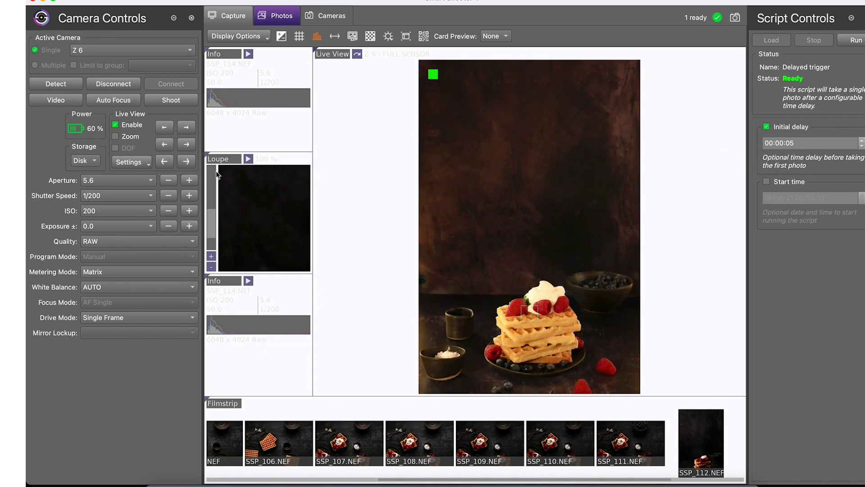
- Take a photo directly with the camera and run the delayed trigger script for another shot
click(167, 101)
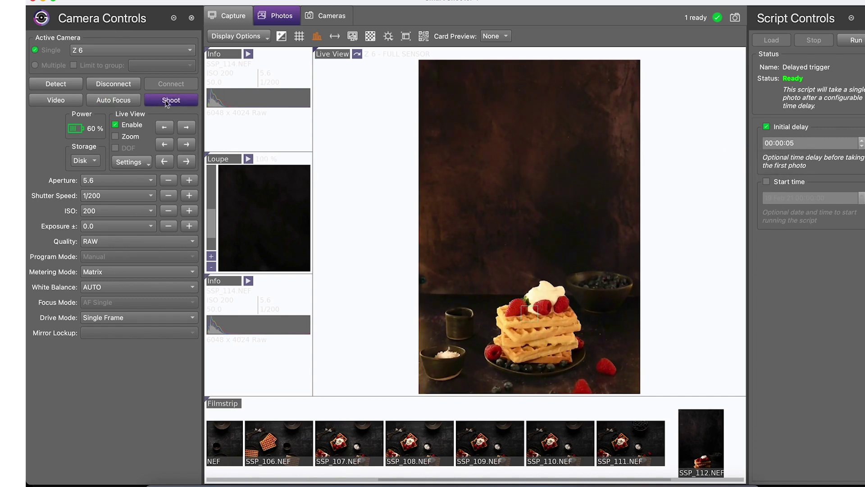
click(167, 101)
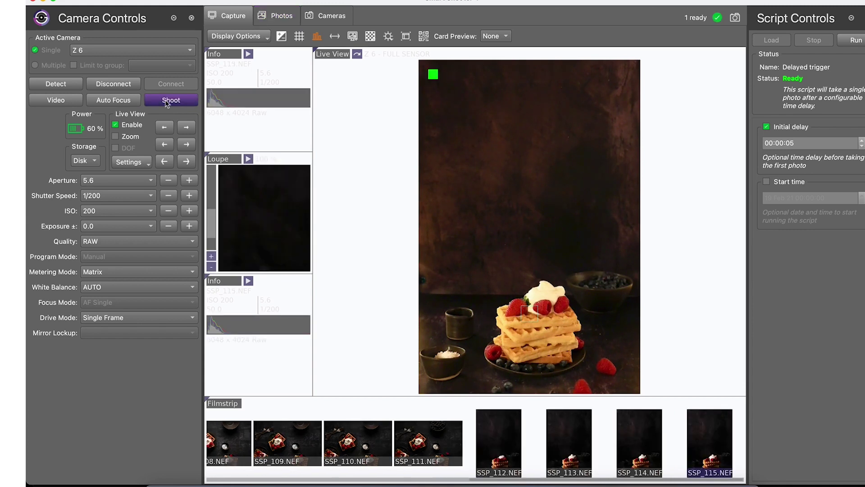
click(857, 41)
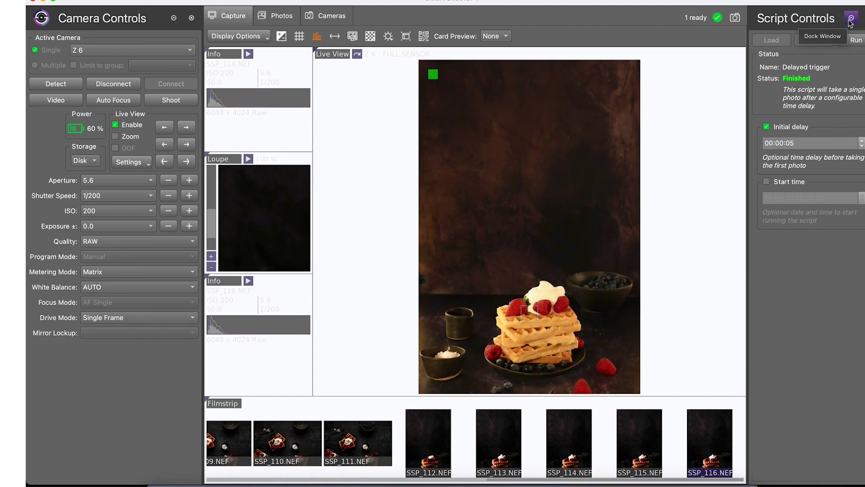
- Load the Timelapse script in place of the delayed trigger
click(144, 164)
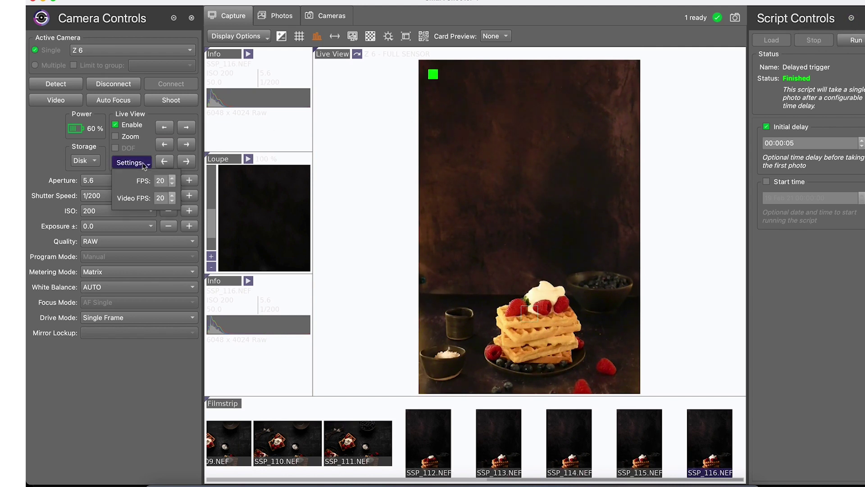
click(210, 2)
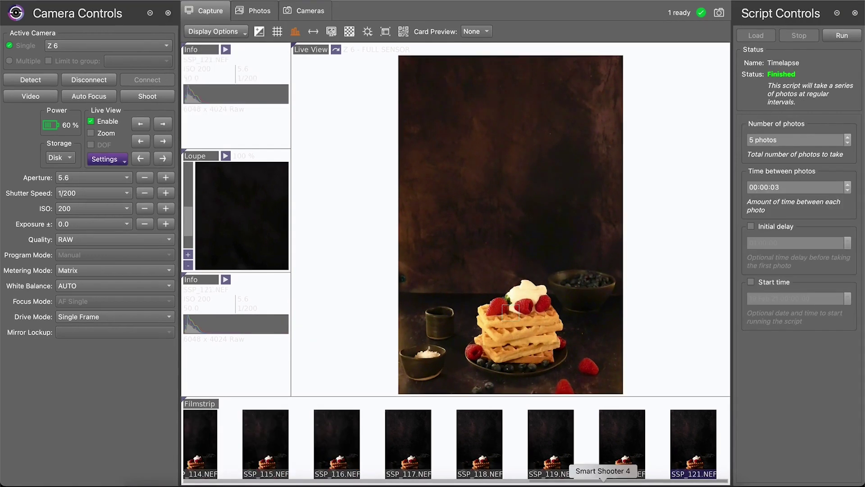
click(222, 111)
- Set the timelapse to 7 photos with 00:00:02 between them and run the script
click(848, 138)
click(848, 137)
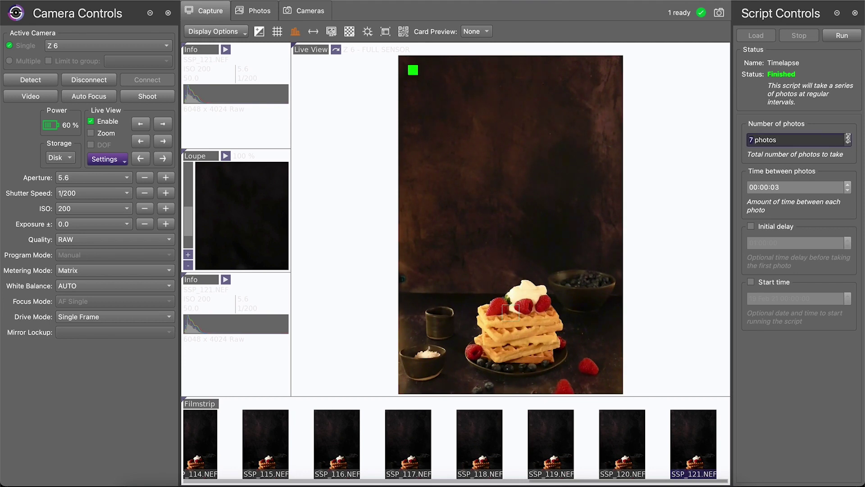
click(848, 189)
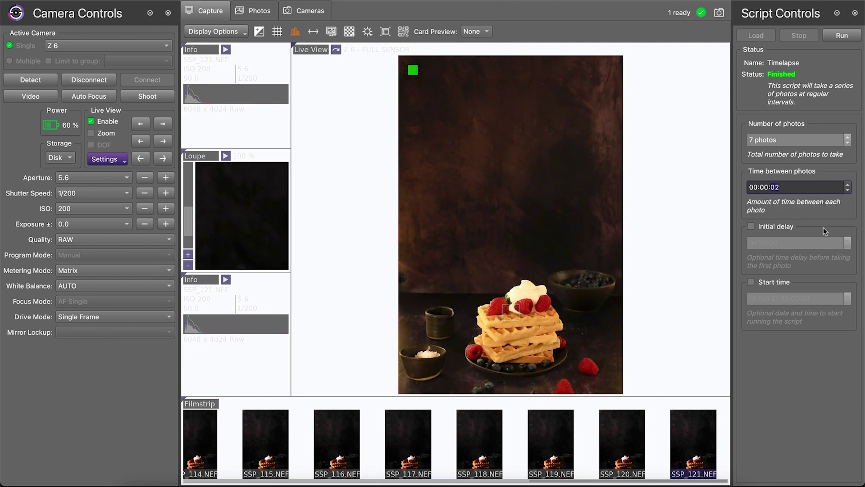
click(841, 36)
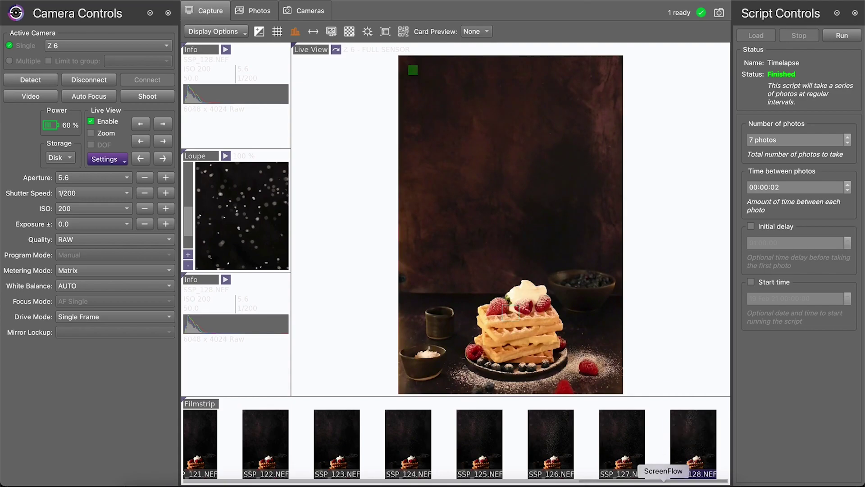
- Switch to Lightroom Classic and compare the powdered sugar in the timelapse photos SSP_124.NEF to SSP_128.NEF
click(624, 479)
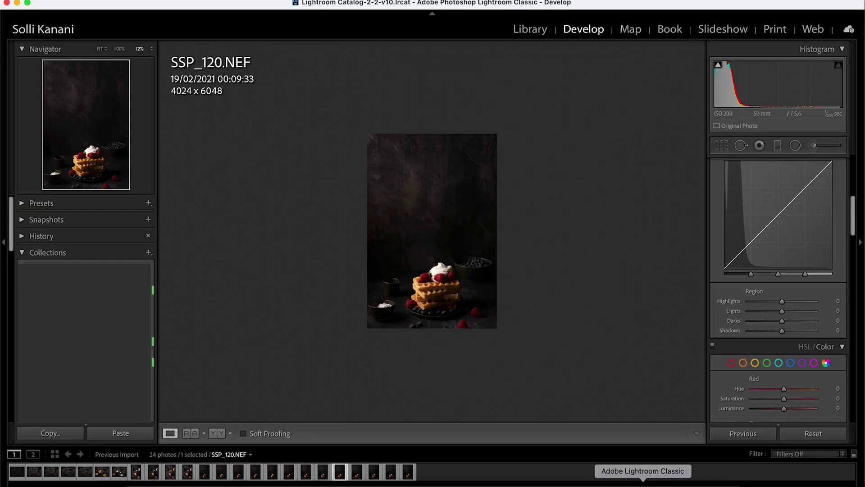
click(391, 472)
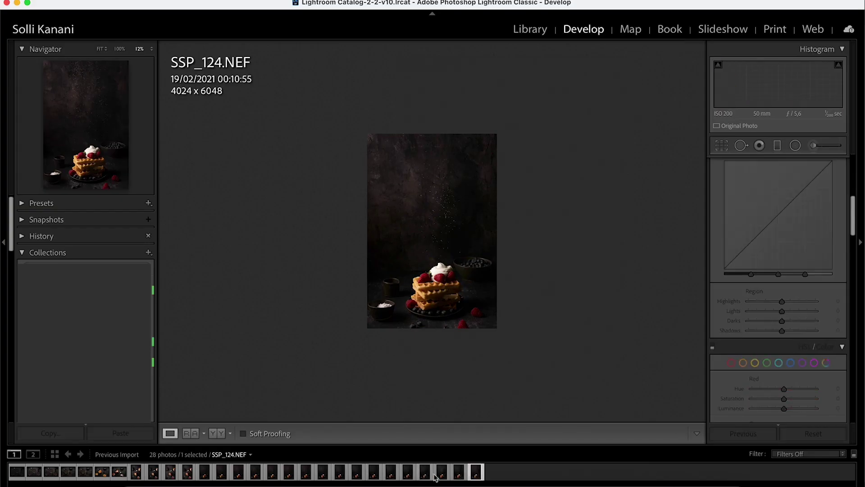
key(Left)
key(Left)
key(Left)
key(Left)
key(Left)
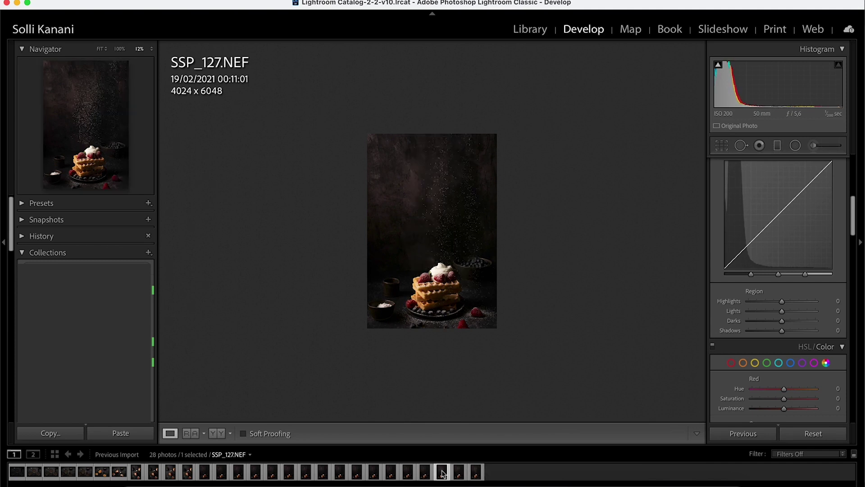
key(Right)
key(Right)
key(Right)
key(Right)
key(Right)
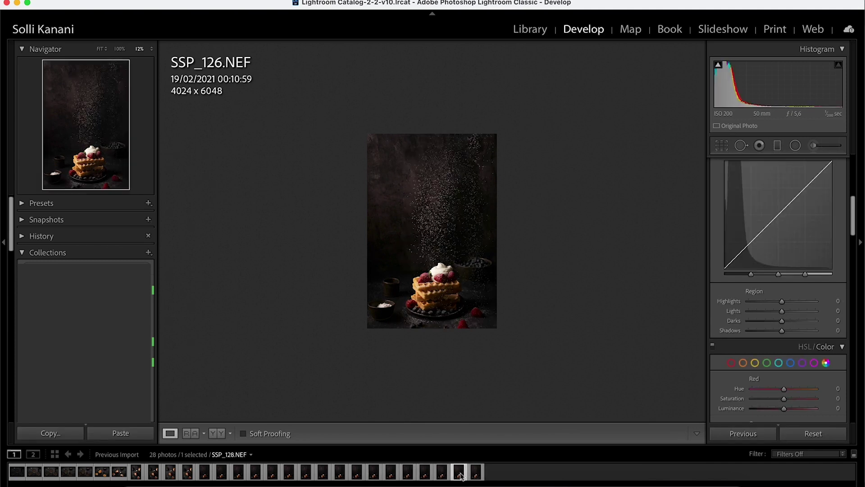
key(Left)
key(Left)
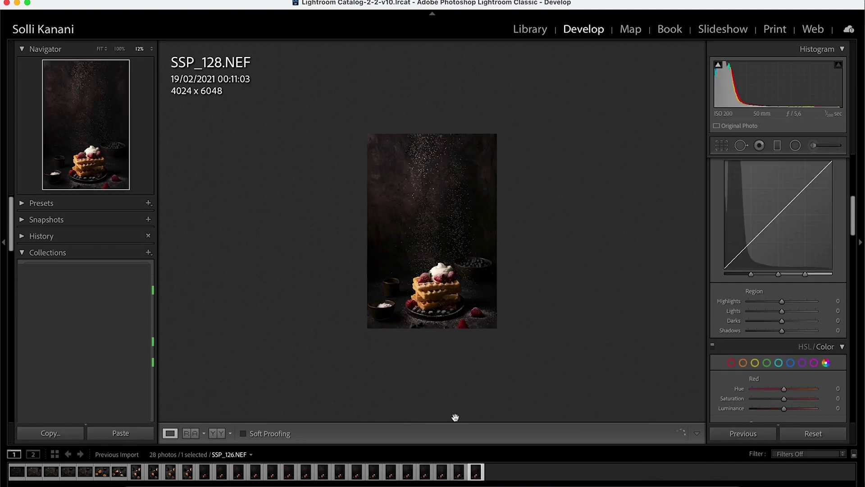
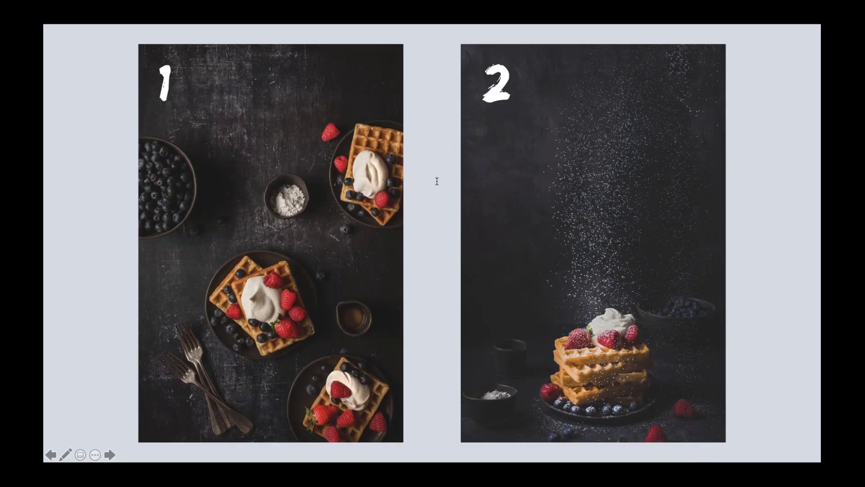
key(Right)
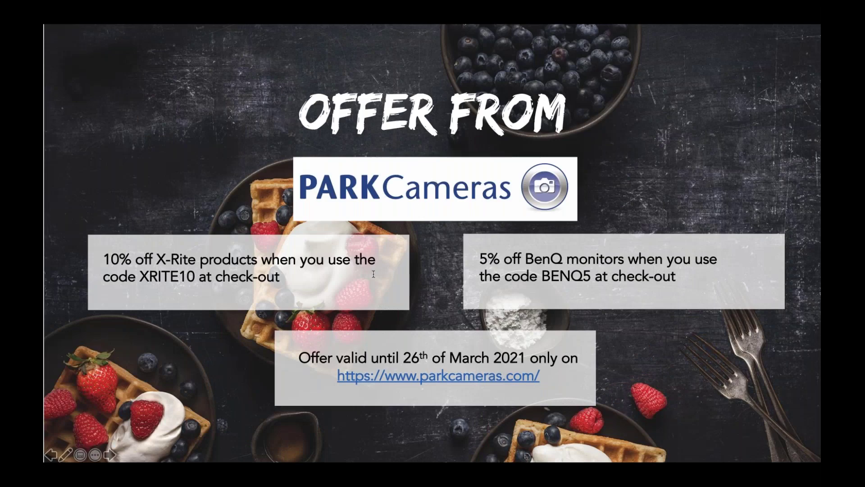
key(Left)
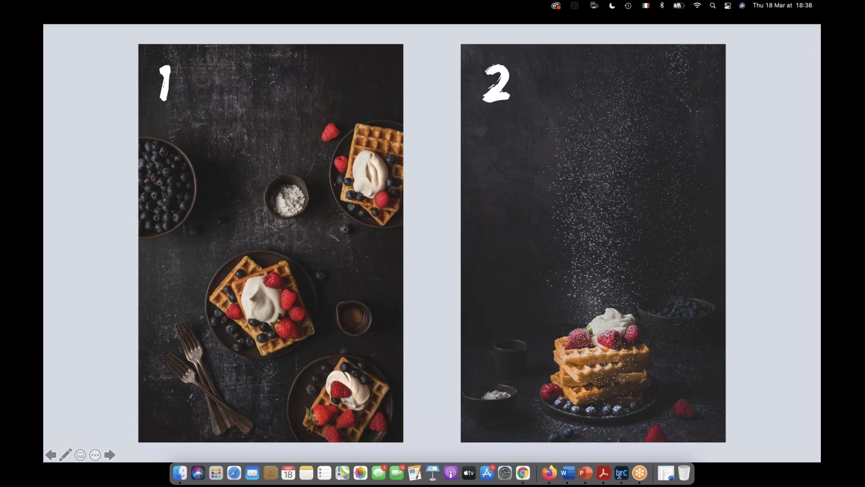
- Switch from the presentation to Lightroom Classic and make its window full screen
click(621, 474)
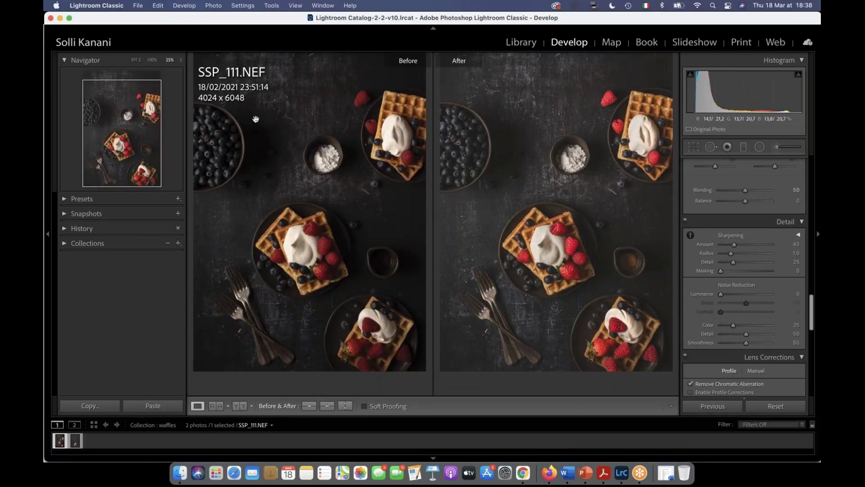
mouse_move(69, 19)
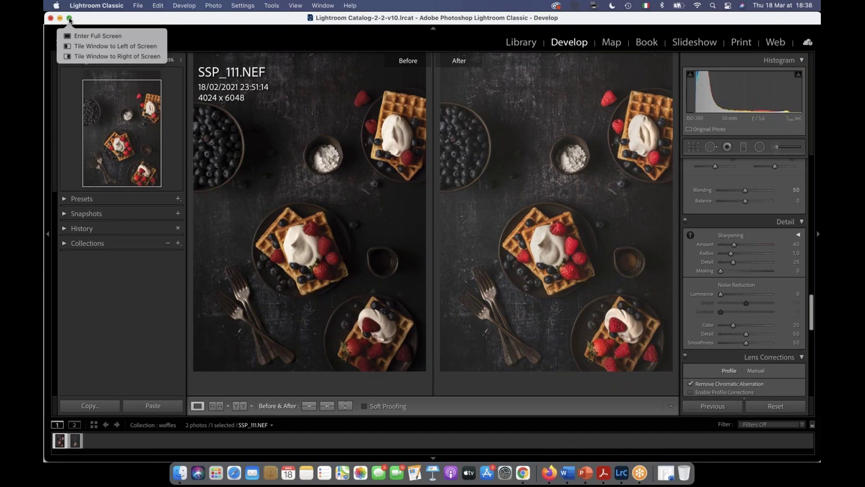
click(70, 19)
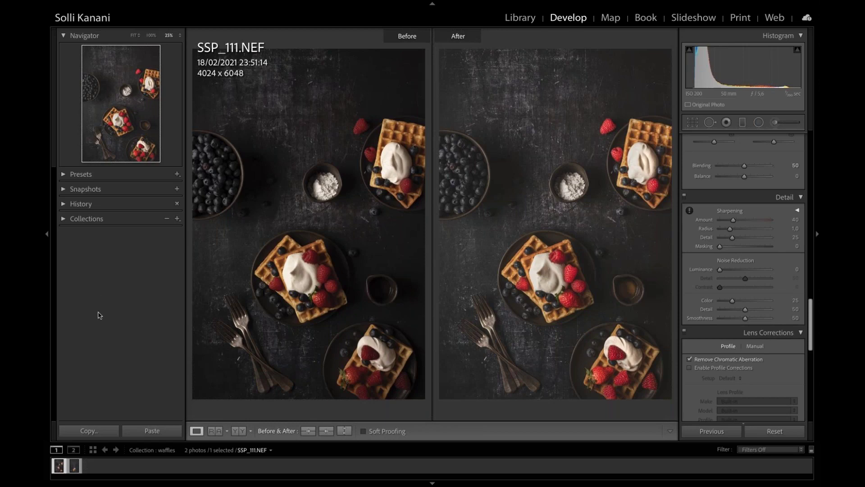
- Reset all develop adjustments on SSP_126.NEF and leave the before/after comparison for the single-photo view
click(75, 468)
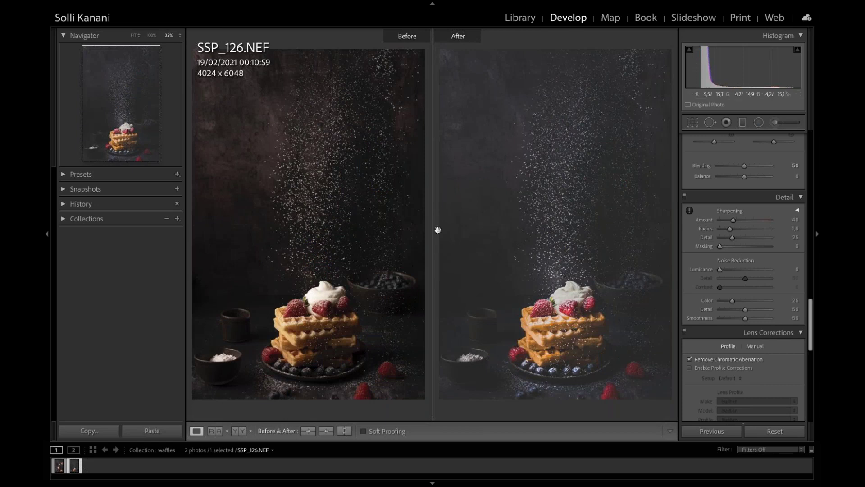
click(775, 431)
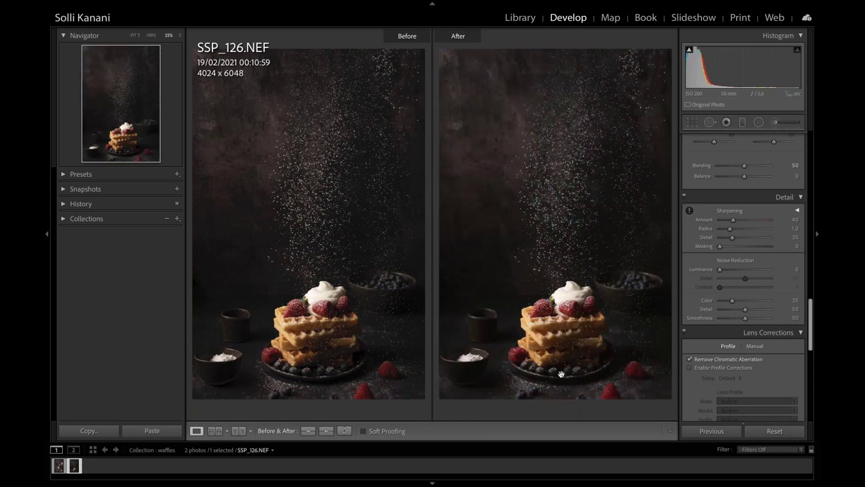
key(y)
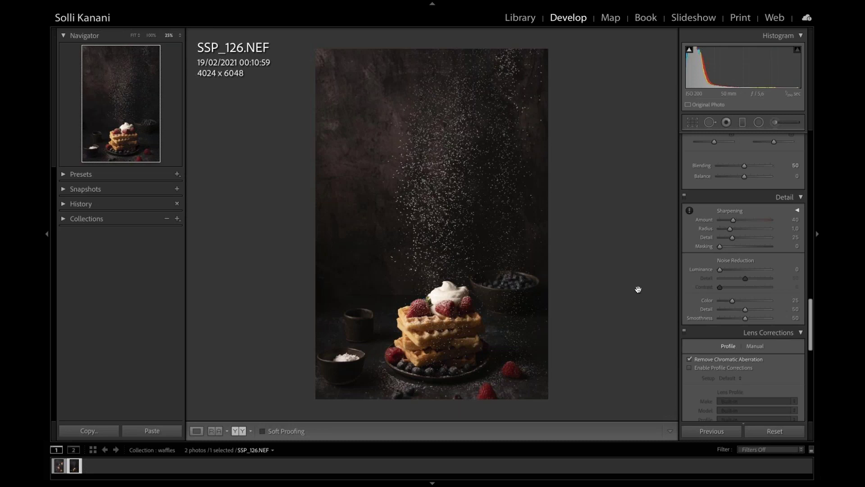
- Browse the available colour profiles for SSP_126.NEF and apply the custom waffle profile
scroll(768, 223, up, 10)
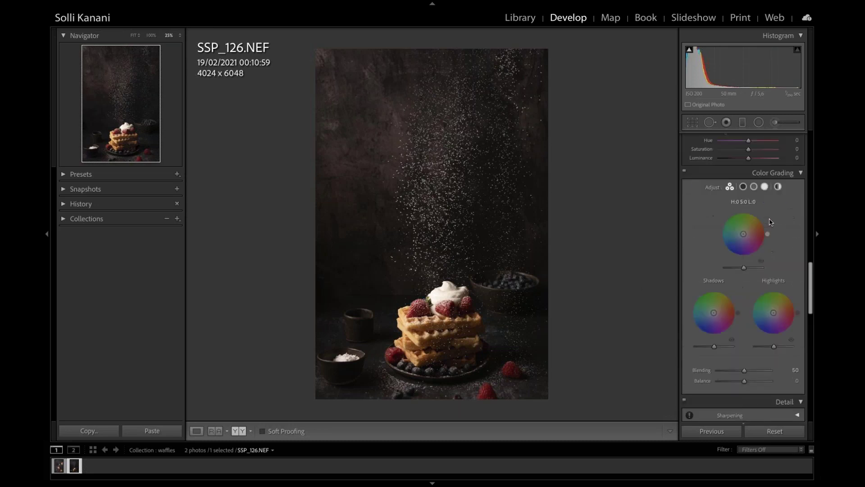
scroll(769, 222, up, 5)
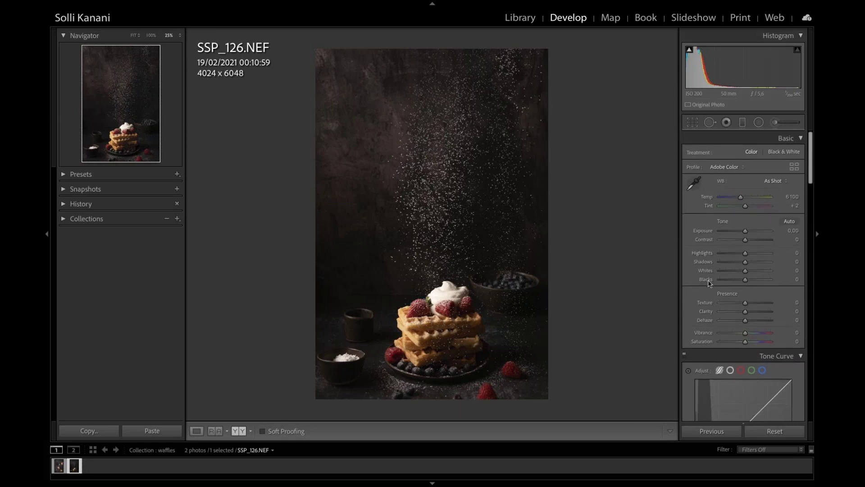
click(737, 168)
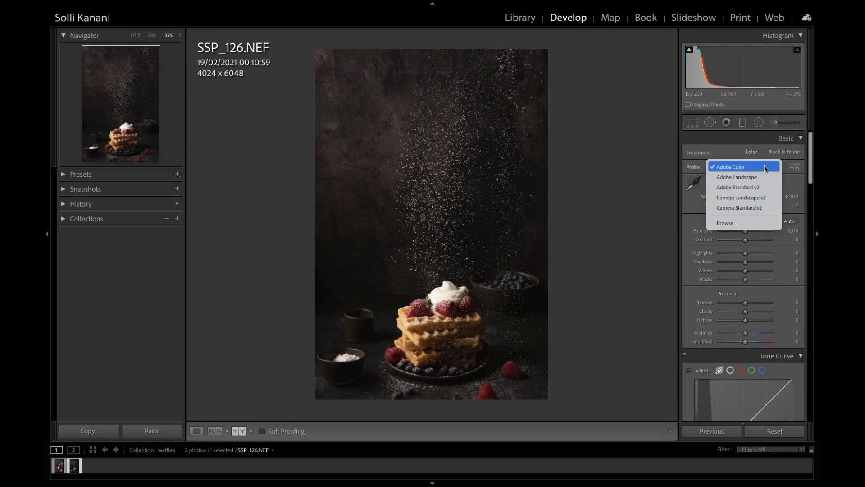
click(729, 224)
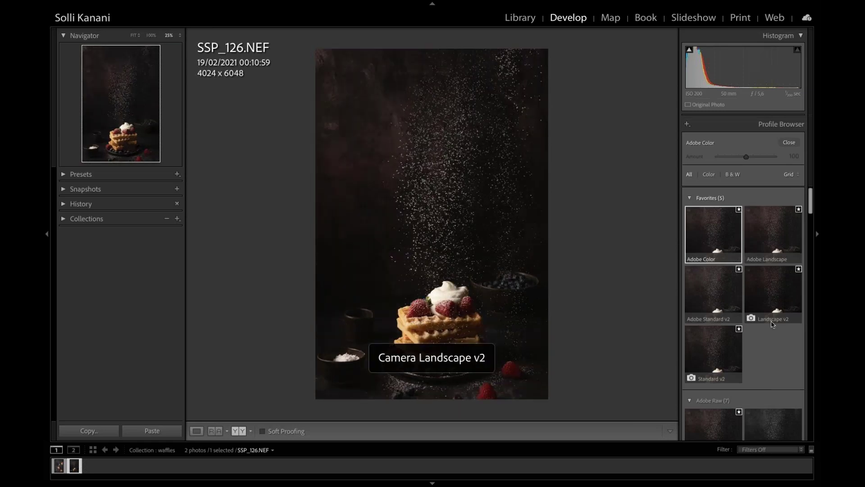
scroll(772, 324, down, 5)
scroll(773, 325, down, 5)
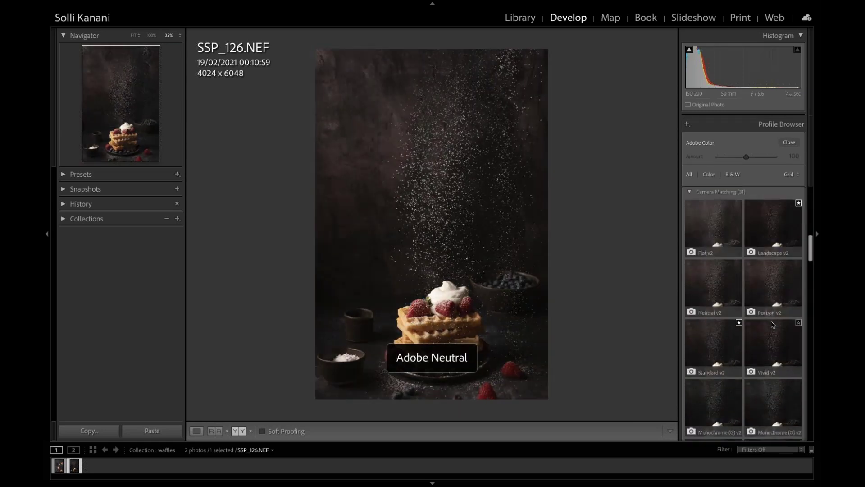
scroll(772, 324, down, 5)
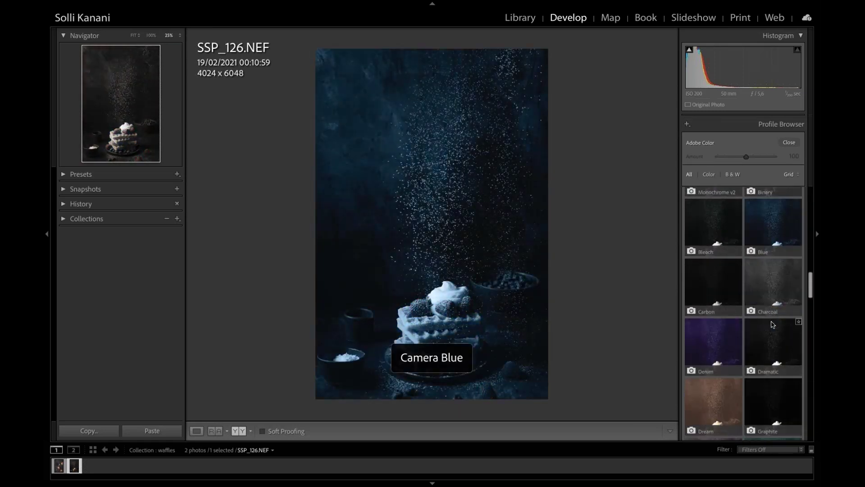
scroll(773, 325, down, 5)
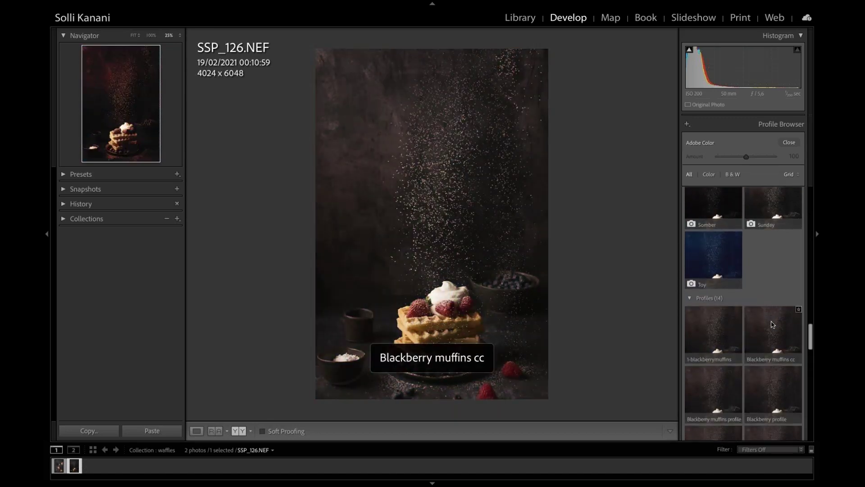
scroll(773, 324, down, 5)
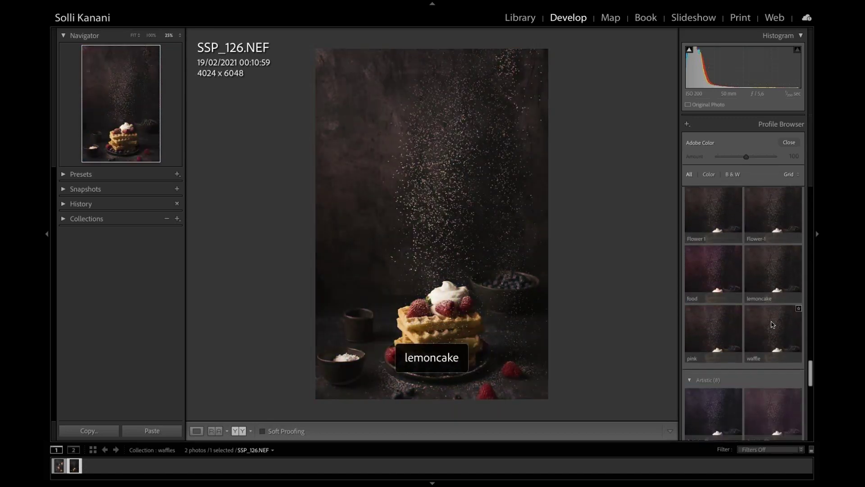
click(773, 334)
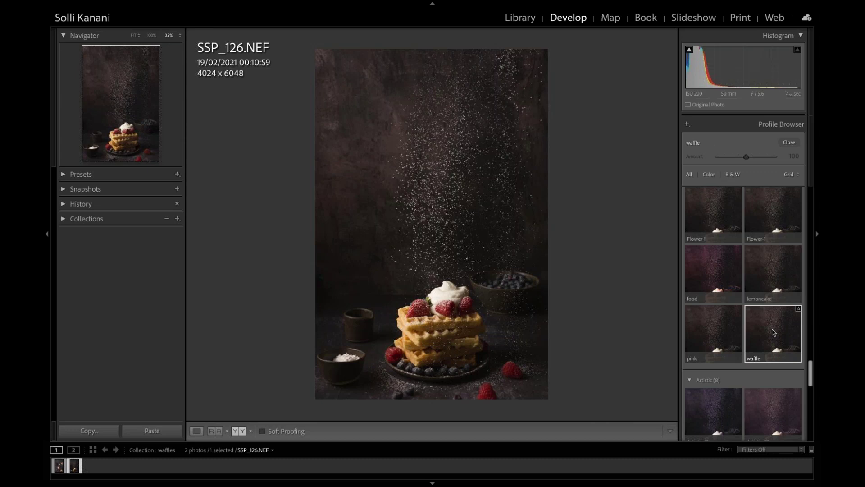
double_click(773, 332)
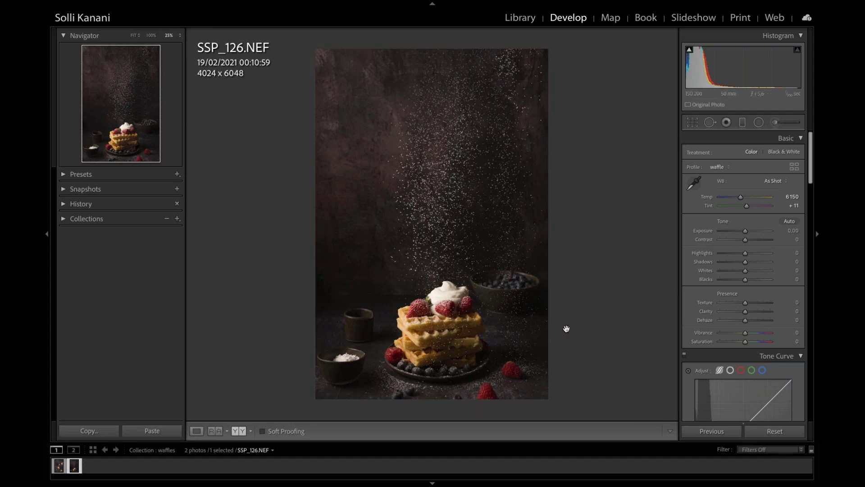
- Enable lens profile corrections for the photo and choose Nikon as the lens make
scroll(754, 247, down, 4)
scroll(744, 271, down, 10)
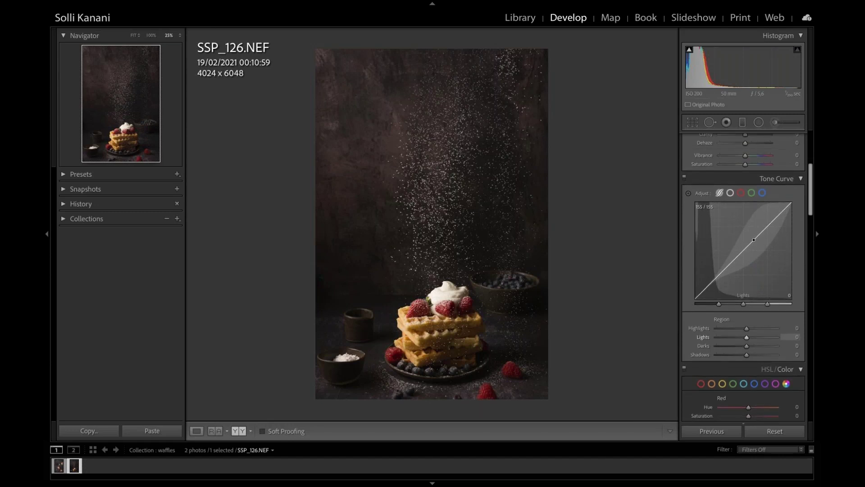
scroll(766, 289, down, 5)
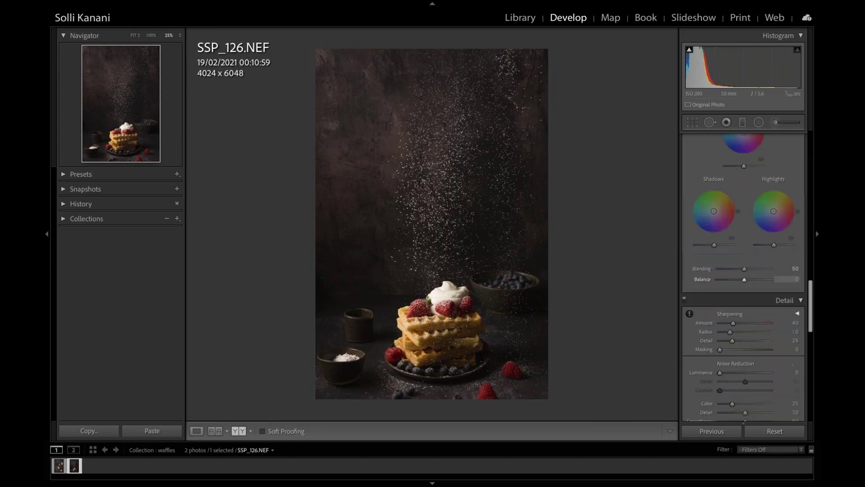
scroll(748, 293, down, 5)
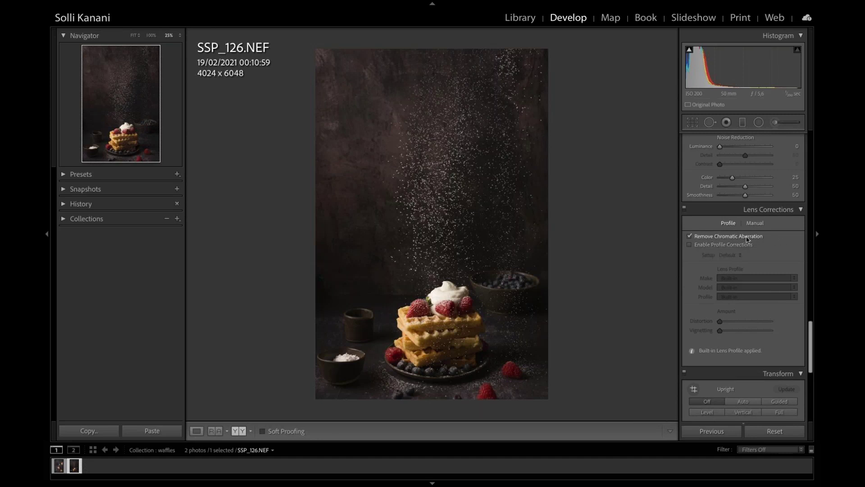
click(690, 245)
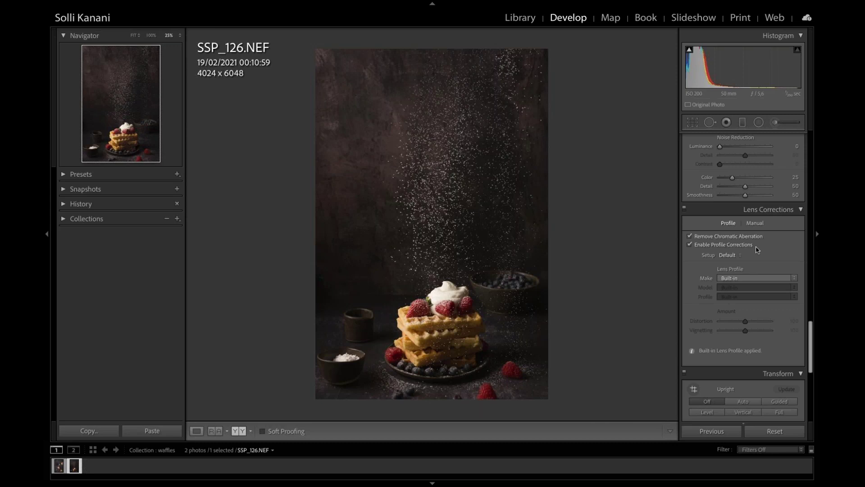
click(785, 279)
scroll(761, 371, down, 10)
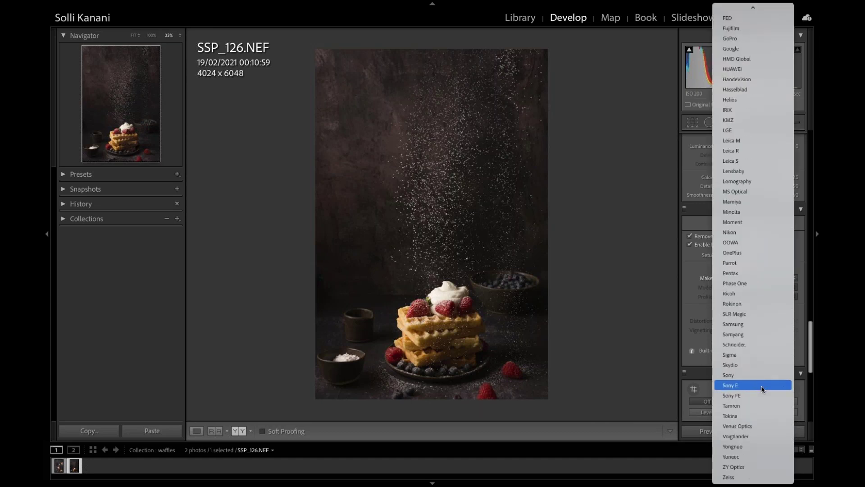
click(730, 232)
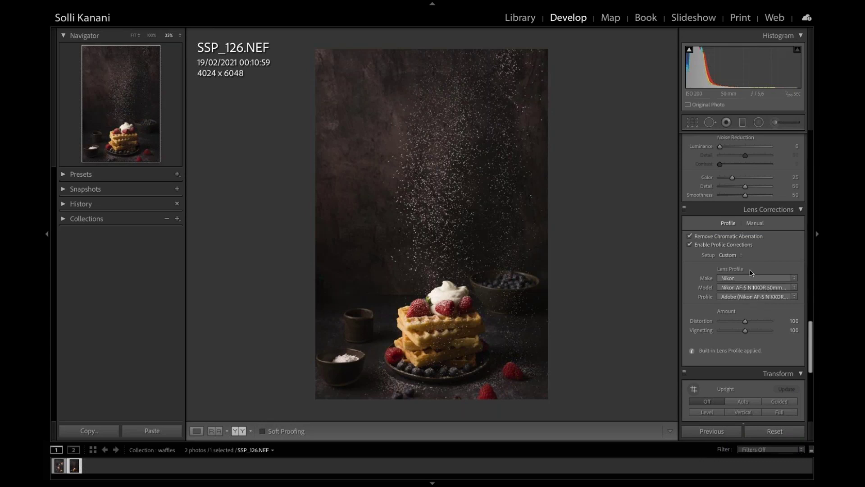
- Check the photo's framing against the Crop & Straighten grid, leaving the crop as it is
scroll(742, 225, up, 10)
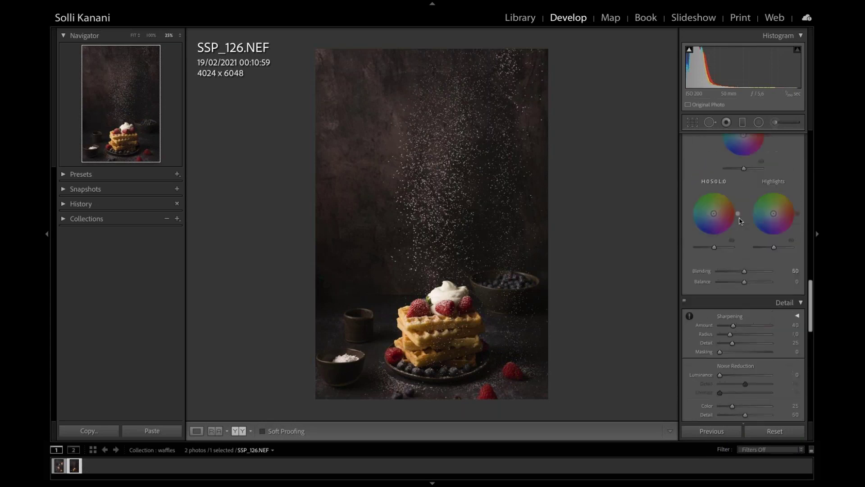
scroll(741, 221, up, 10)
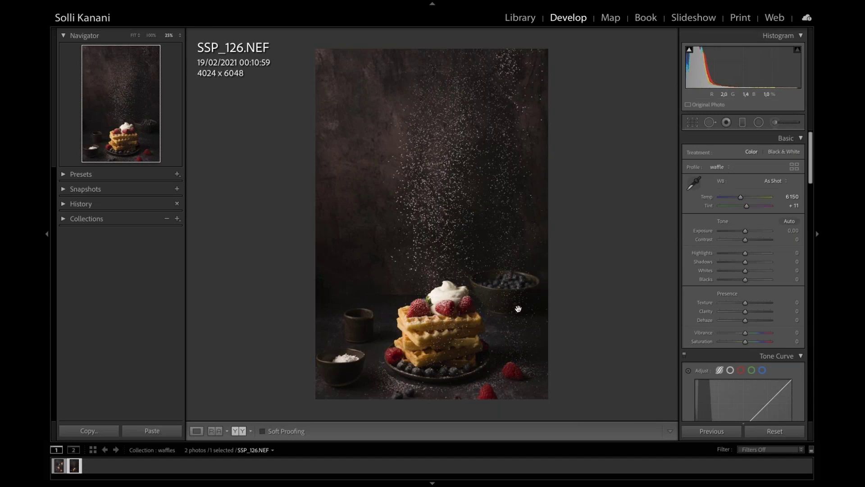
click(692, 123)
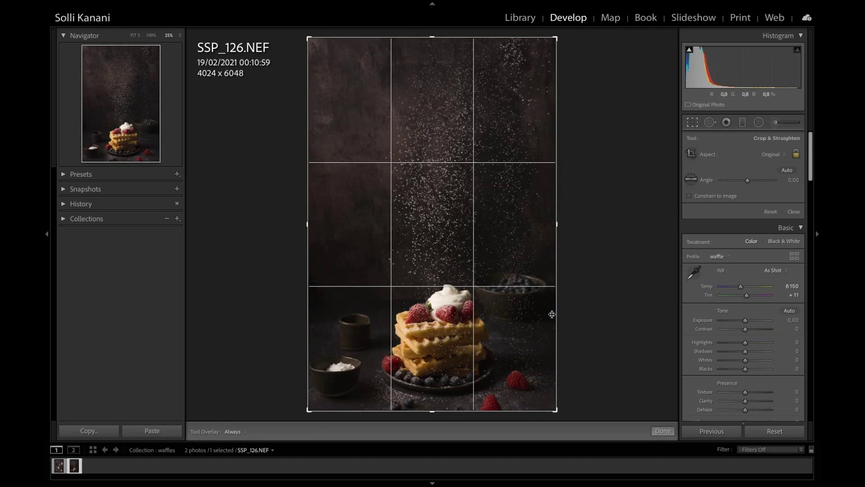
click(694, 124)
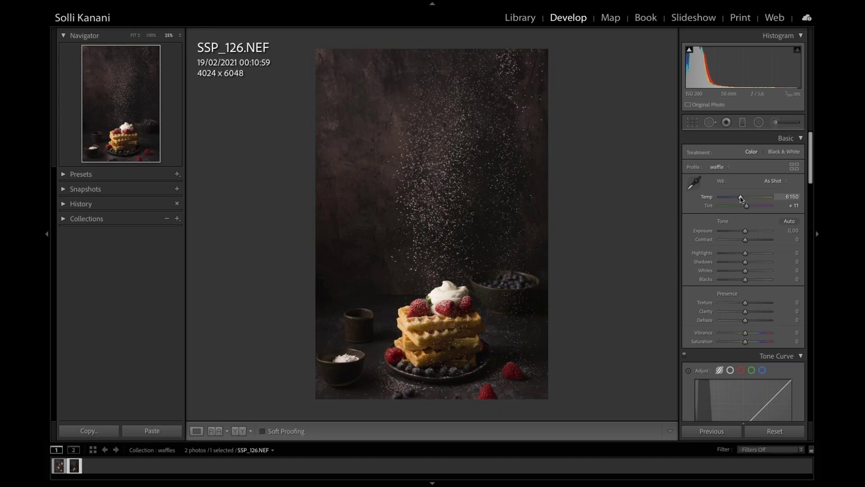
- Cool the white balance to a Temp of 5556, and set Exposure to −0.20 and Contrast to +6
drag(741, 199, 739, 200)
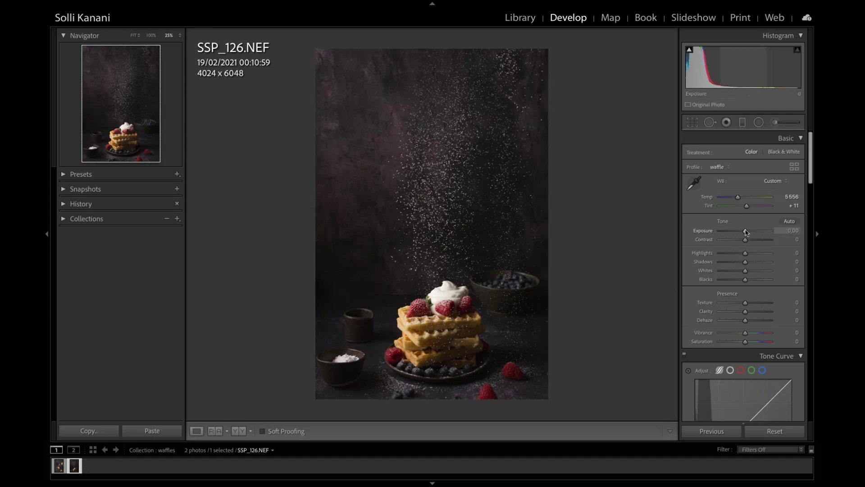
drag(745, 231, 746, 241)
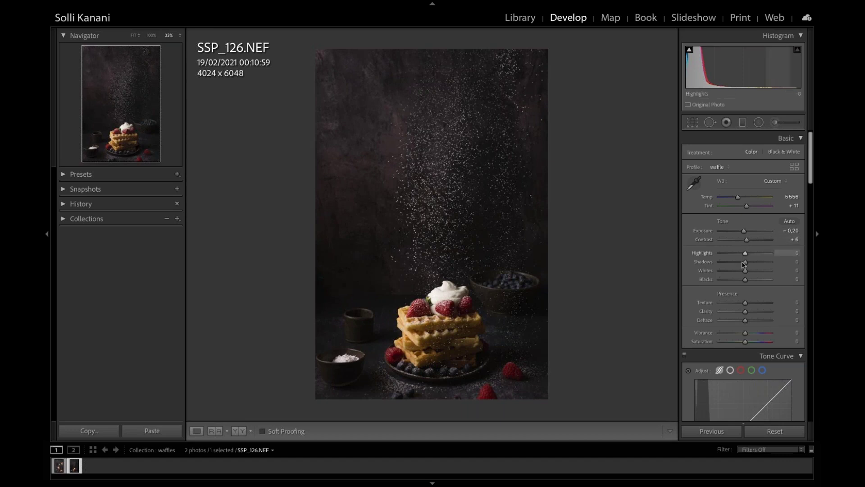
- Set the basic tones to Highlights −15, Shadows +30, Whites −10 and Blacks −7
scroll(743, 261, down, 1)
scroll(745, 261, down, 1)
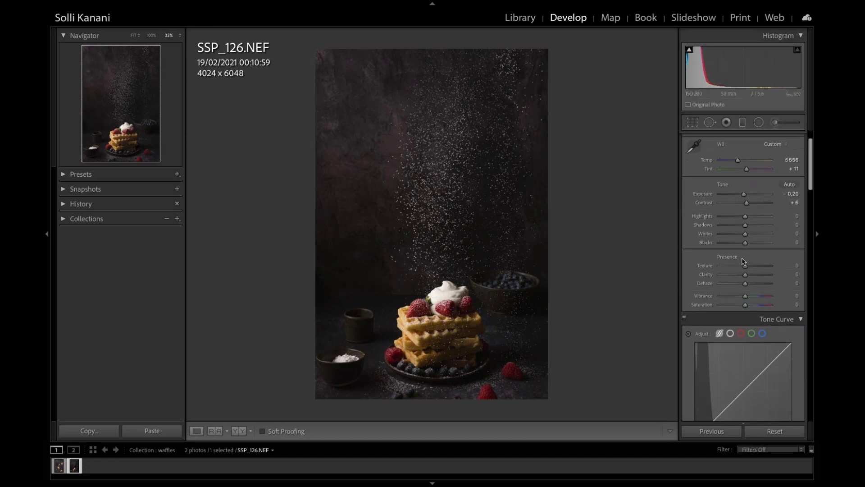
drag(746, 216, 742, 217)
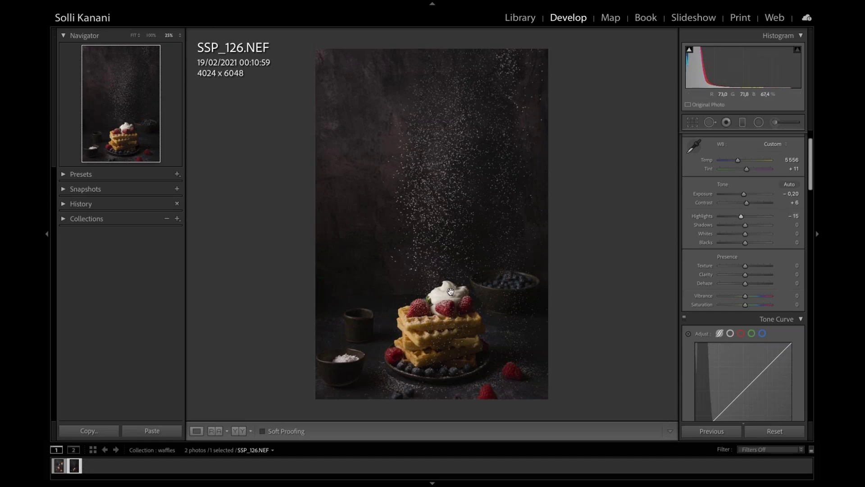
mouse_move(751, 226)
mouse_down()
mouse_move(762, 227)
mouse_move(744, 235)
mouse_up()
click(753, 227)
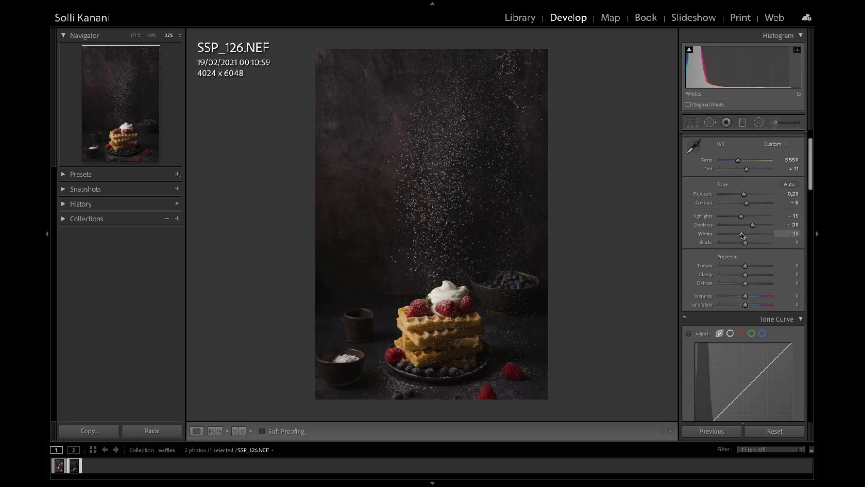
mouse_move(745, 243)
mouse_down()
mouse_move(764, 243)
mouse_move(744, 245)
mouse_up()
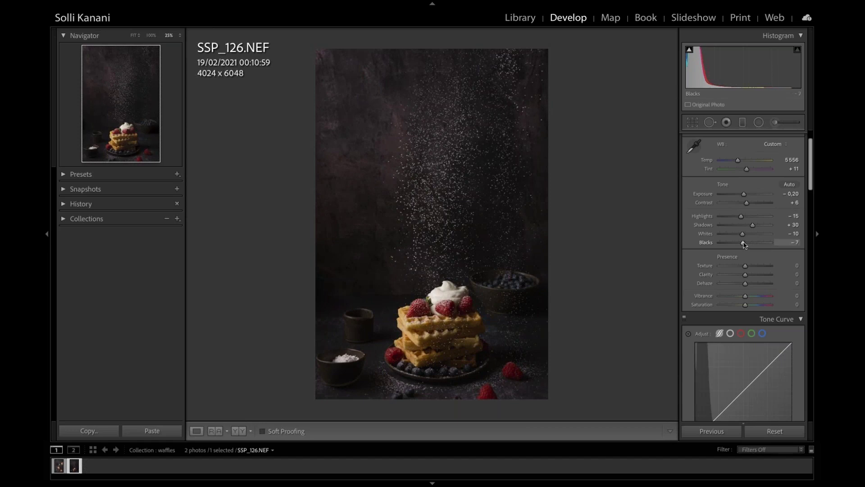
- Set Texture to +10 and Clarity to +12, and raise Vibrance slightly
scroll(693, 266, down, 2)
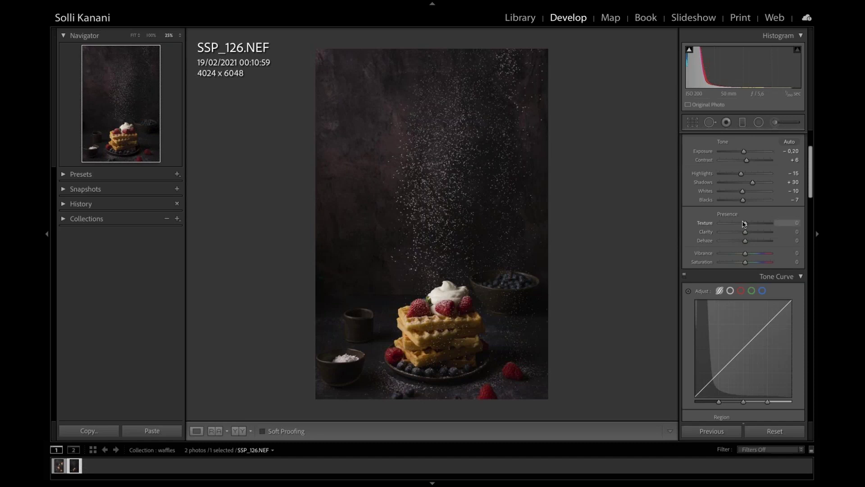
drag(745, 224, 746, 224)
mouse_move(745, 232)
mouse_down()
mouse_move(771, 233)
mouse_move(743, 232)
mouse_move(766, 232)
mouse_move(746, 233)
mouse_move(766, 225)
mouse_move(751, 226)
mouse_up()
drag(750, 226, 751, 226)
mouse_move(751, 226)
mouse_down()
mouse_move(766, 224)
mouse_move(747, 222)
mouse_up()
drag(748, 223, 749, 222)
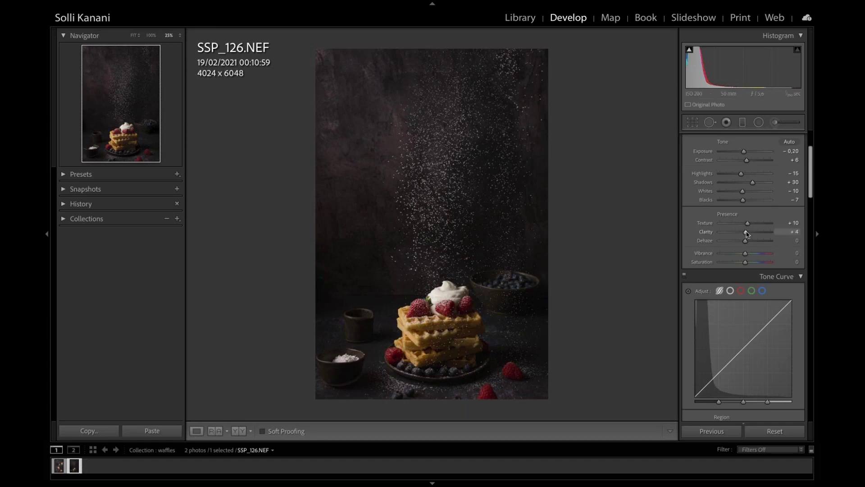
drag(746, 233, 749, 233)
scroll(747, 237, down, 2)
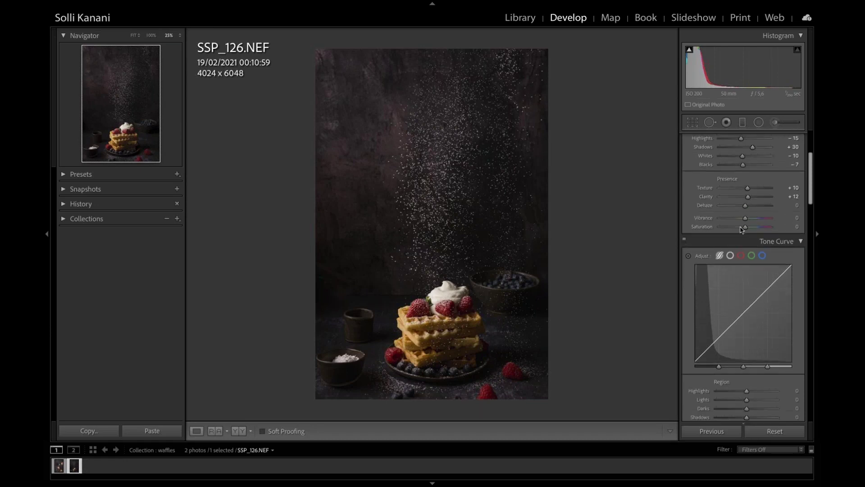
drag(746, 219, 747, 220)
- Adjust the tone curve regions to Darks −6 and Shadows +13
scroll(699, 212, down, 4)
scroll(701, 247, up, 1)
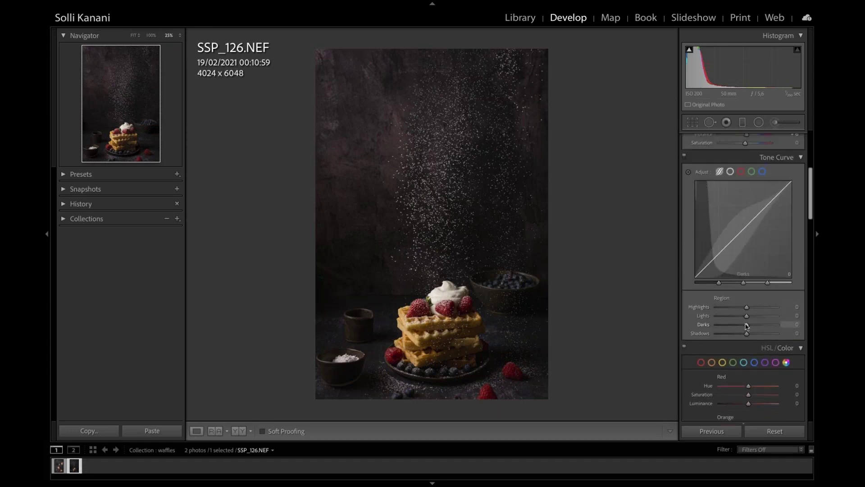
mouse_move(746, 325)
mouse_down()
mouse_move(763, 326)
mouse_move(737, 327)
mouse_move(752, 335)
mouse_up()
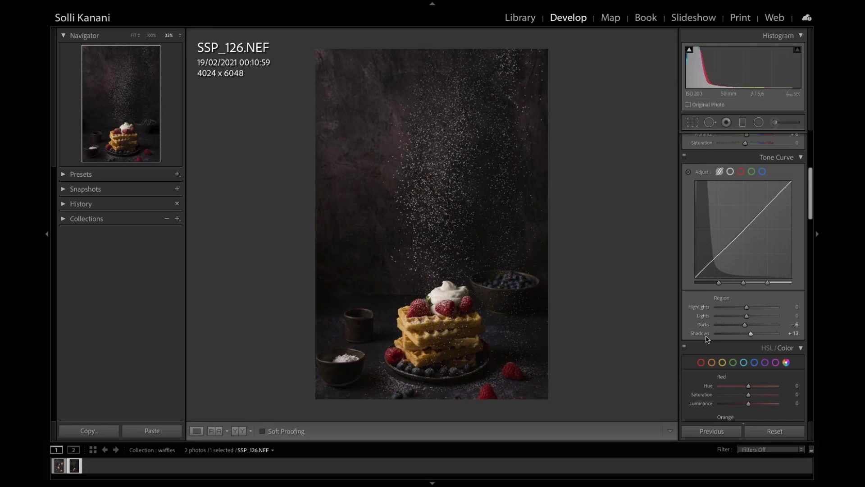
- Set the Orange colour range to Hue −26, Saturation −17 and Luminance +7, and reduce Yellow Saturation to −25
scroll(706, 341, down, 5)
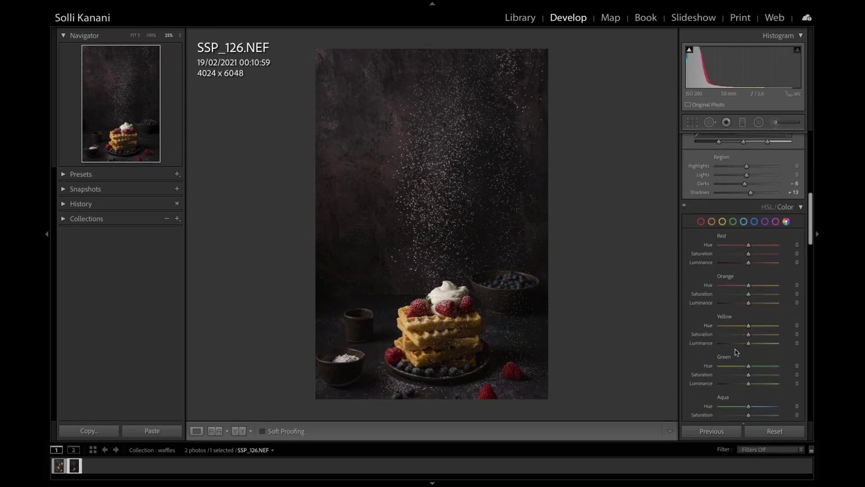
scroll(736, 352, down, 1)
scroll(736, 352, down, 3)
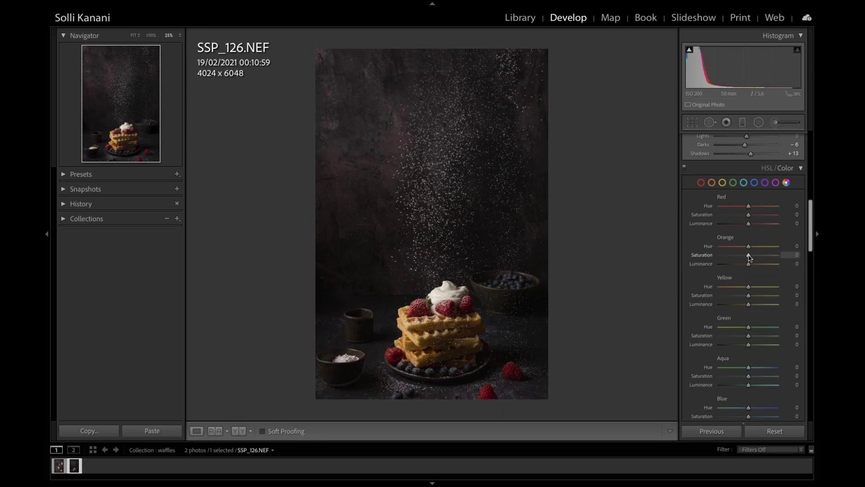
drag(748, 247, 750, 264)
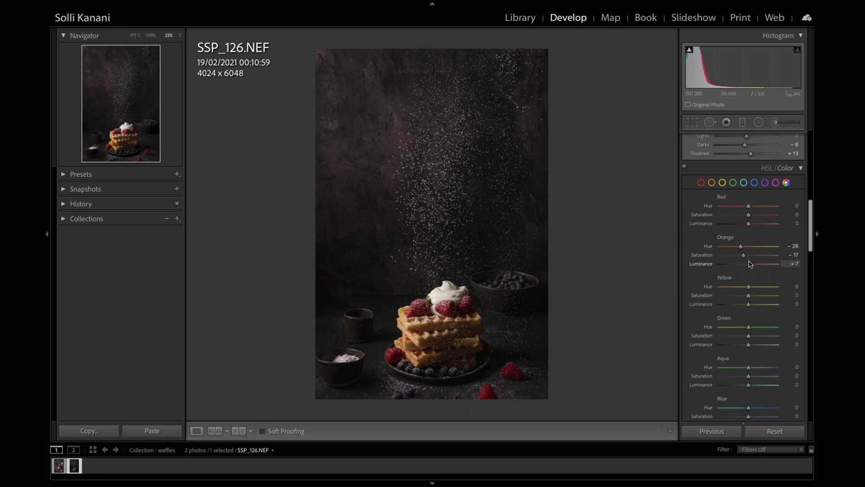
mouse_move(749, 296)
mouse_down()
mouse_move(736, 294)
mouse_move(744, 296)
mouse_up()
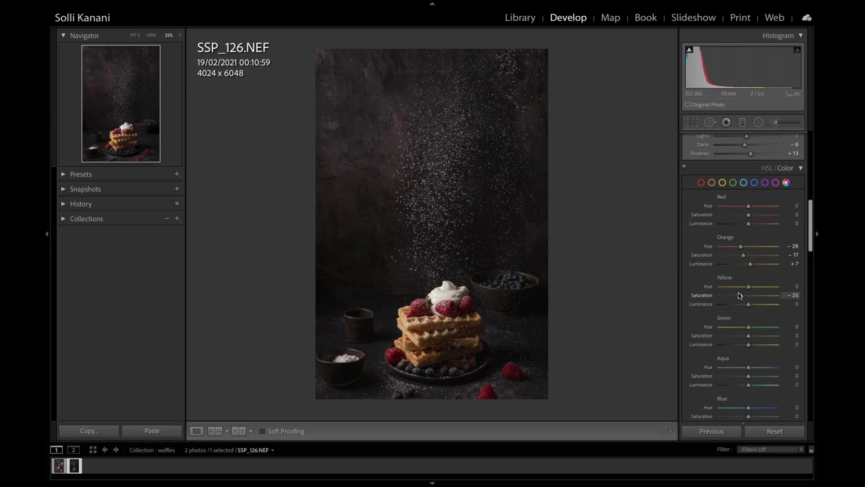
- Set Yellow to Hue −15, Saturation −12, Luminance +5, and Red to Hue +2, Saturation +22, Luminance +16
mouse_move(743, 296)
mouse_down()
mouse_move(755, 305)
mouse_move(745, 288)
mouse_up()
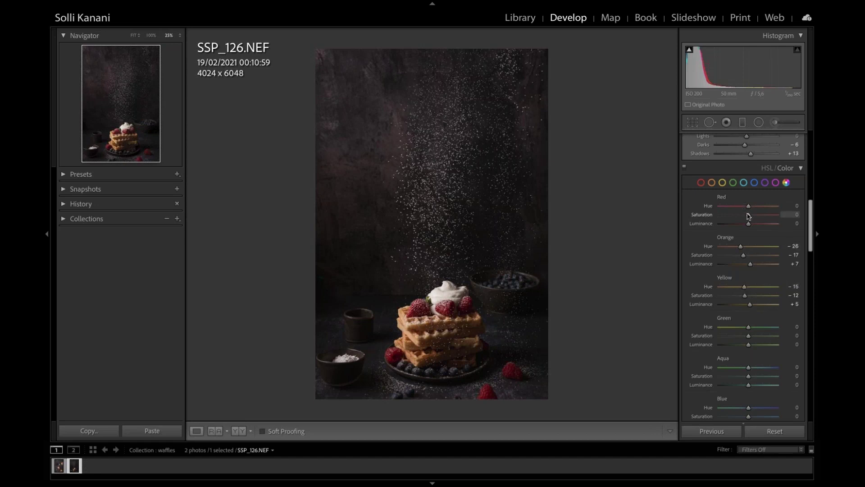
drag(748, 216, 753, 219)
mouse_move(753, 217)
mouse_down()
mouse_move(754, 226)
mouse_move(750, 207)
mouse_up()
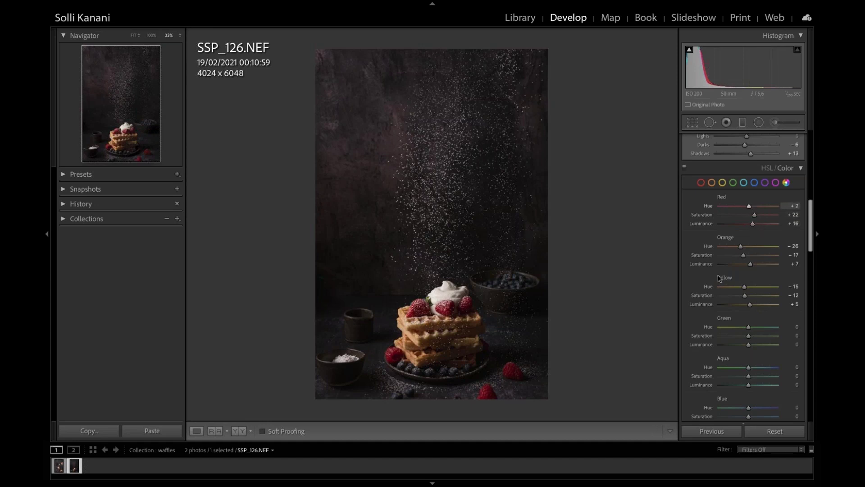
- Set the Blue colour range to Hue −6, Saturation +18 and Luminance +31, checking the blueberries and the overall photo
scroll(748, 316, down, 3)
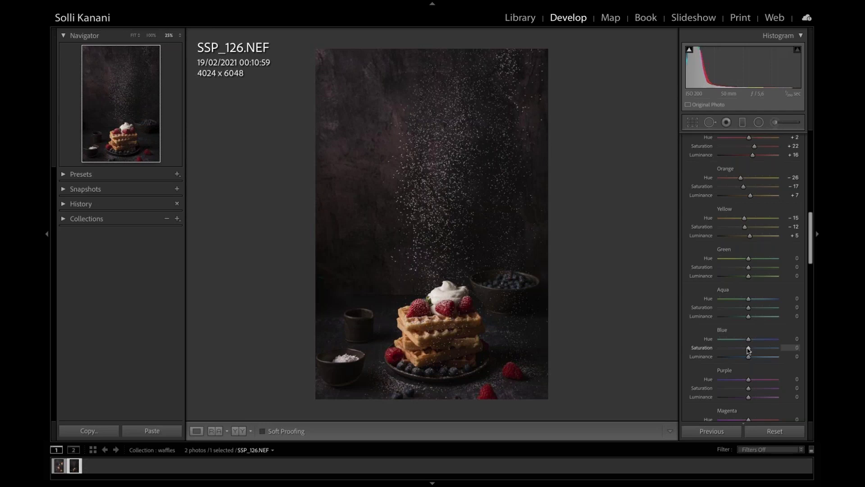
mouse_move(748, 349)
mouse_down()
mouse_move(746, 357)
mouse_move(763, 356)
mouse_move(756, 339)
mouse_move(734, 339)
mouse_move(745, 339)
mouse_up()
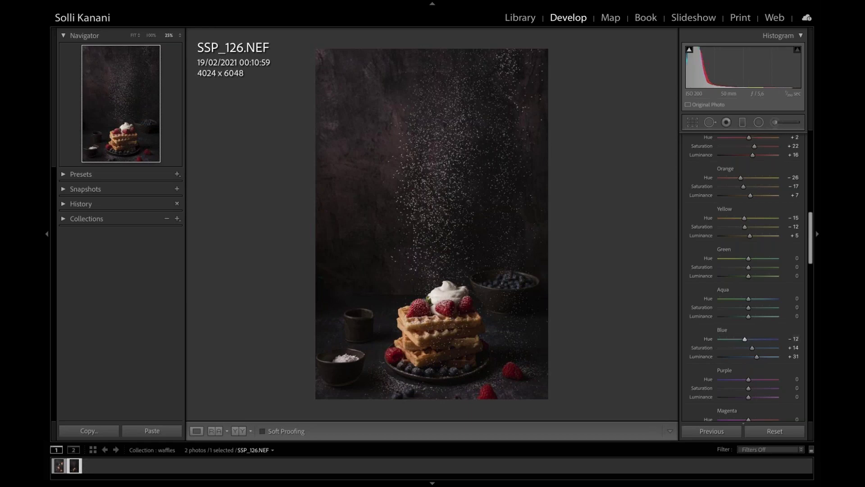
click(434, 331)
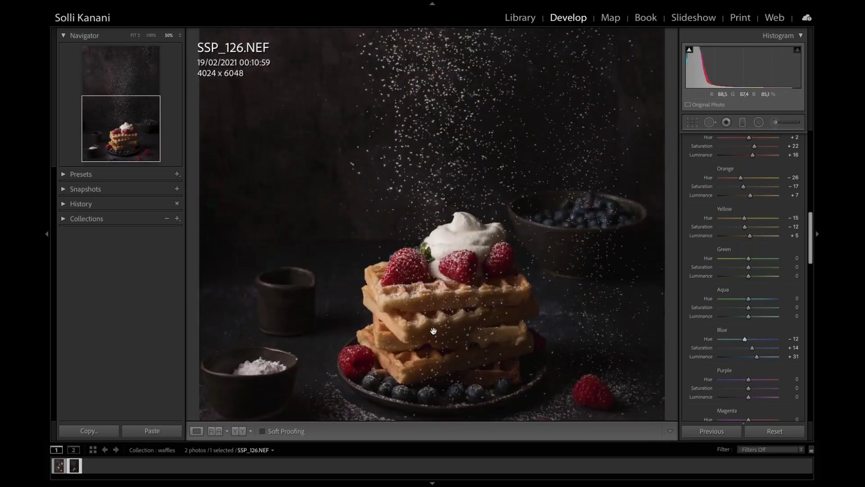
key(ctrl+equal)
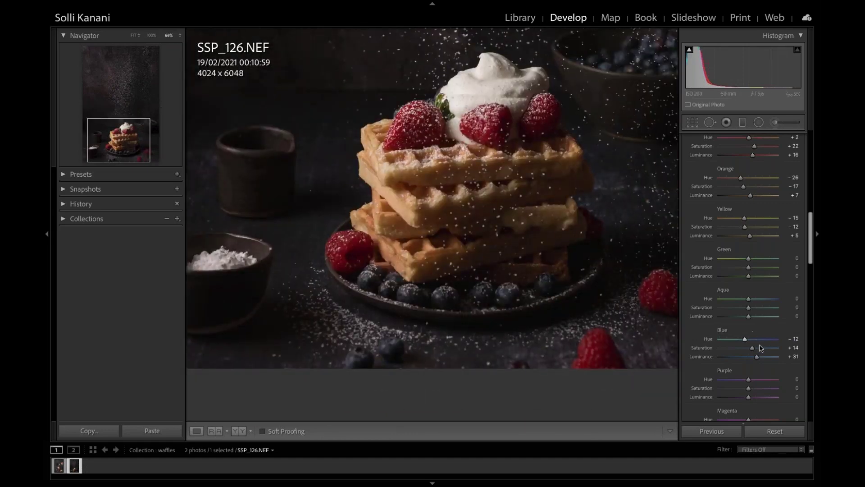
mouse_move(745, 339)
mouse_down()
mouse_move(765, 342)
mouse_move(727, 342)
mouse_move(784, 350)
mouse_move(744, 350)
mouse_move(755, 347)
mouse_up()
click(444, 260)
scroll(582, 174, up, 3)
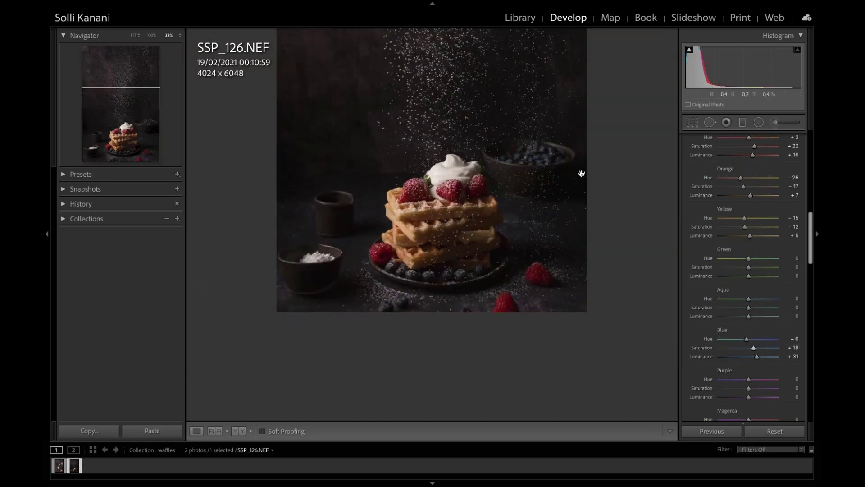
scroll(581, 174, up, 5)
scroll(581, 174, down, 3)
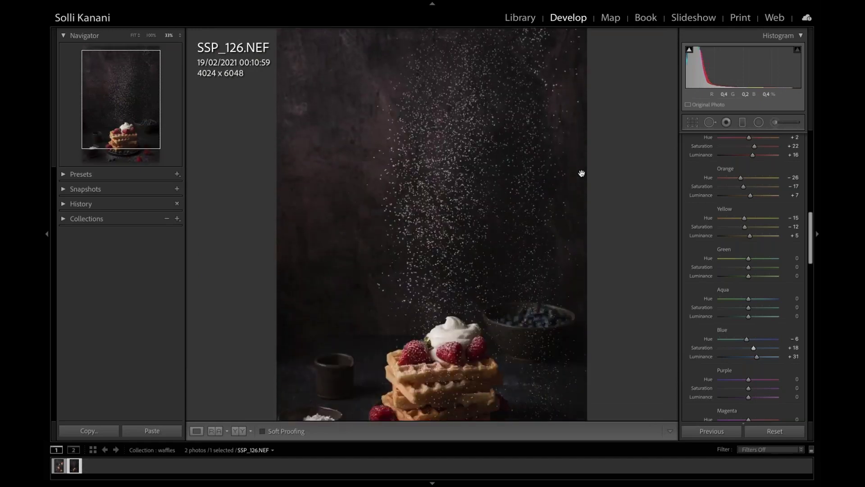
scroll(469, 275, down, 3)
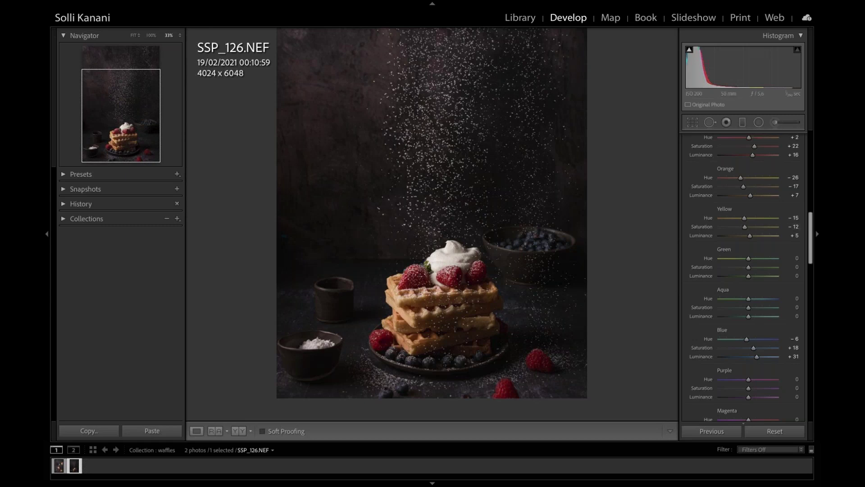
- Paint a new Adjustment Brush mask over the whipped cream, using the mask overlay to check coverage, and hide the overlay
scroll(744, 277, up, 10)
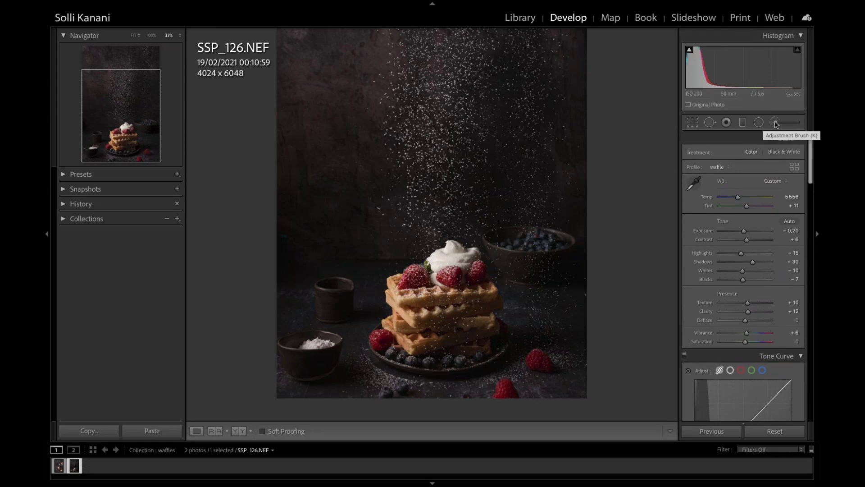
click(775, 124)
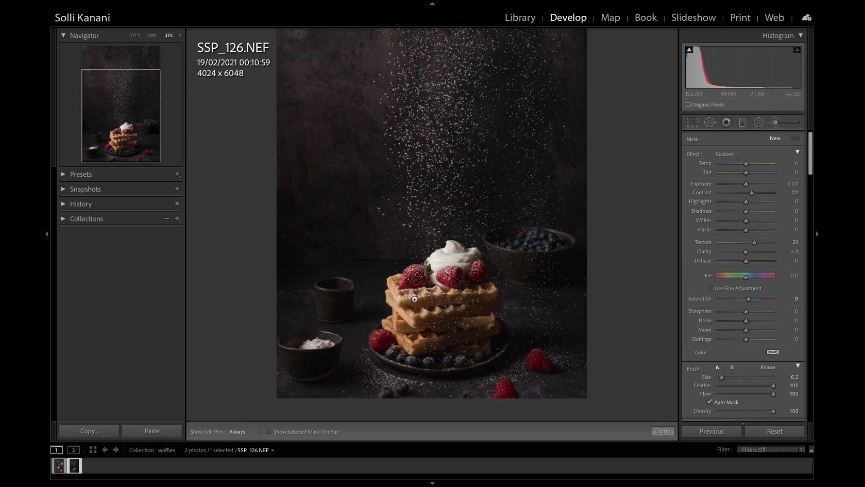
click(452, 253)
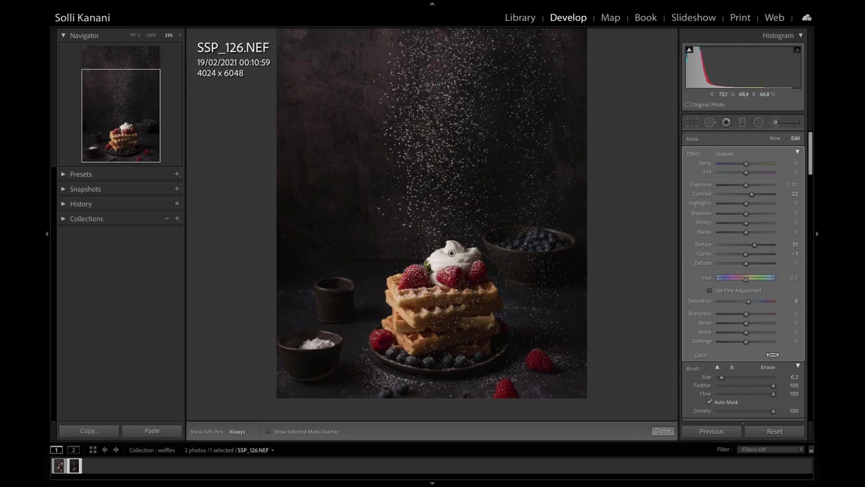
key(ctrl+equal)
key(ctrl+equal)
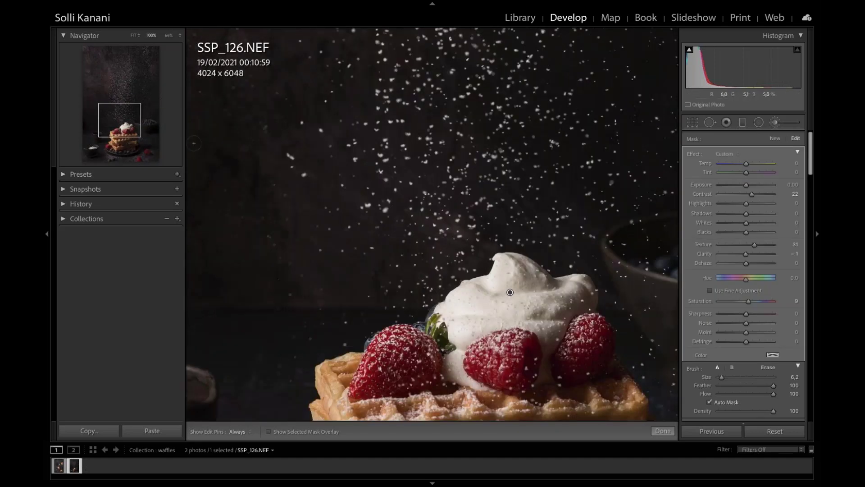
drag(119, 120, 127, 129)
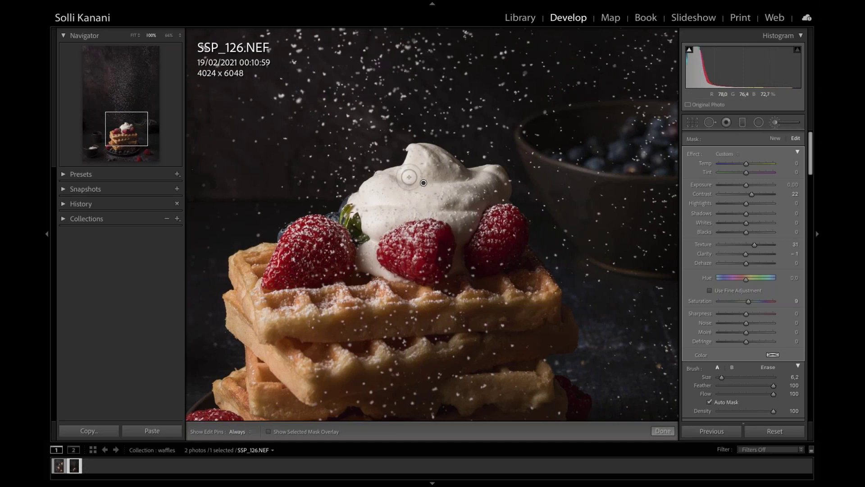
mouse_move(423, 182)
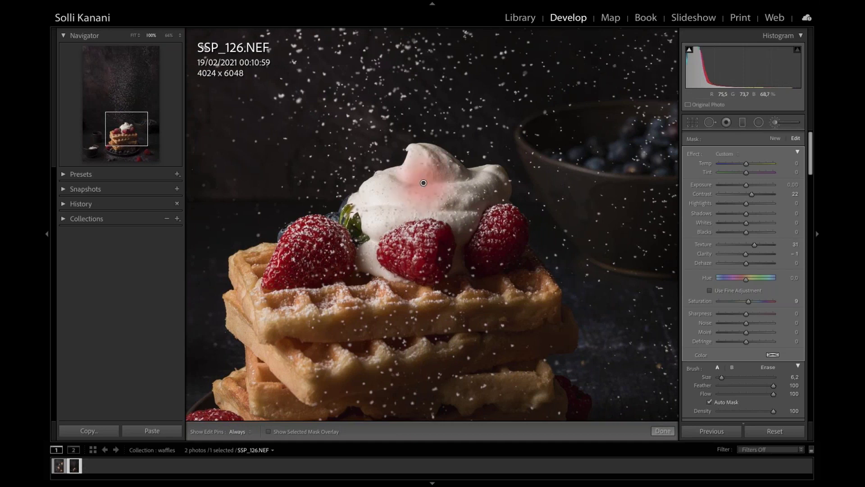
key(o)
mouse_move(431, 176)
mouse_down()
mouse_move(417, 153)
mouse_move(410, 171)
mouse_move(360, 201)
mouse_move(397, 199)
mouse_move(375, 221)
mouse_move(420, 200)
mouse_move(371, 221)
mouse_up()
key(h)
key(h)
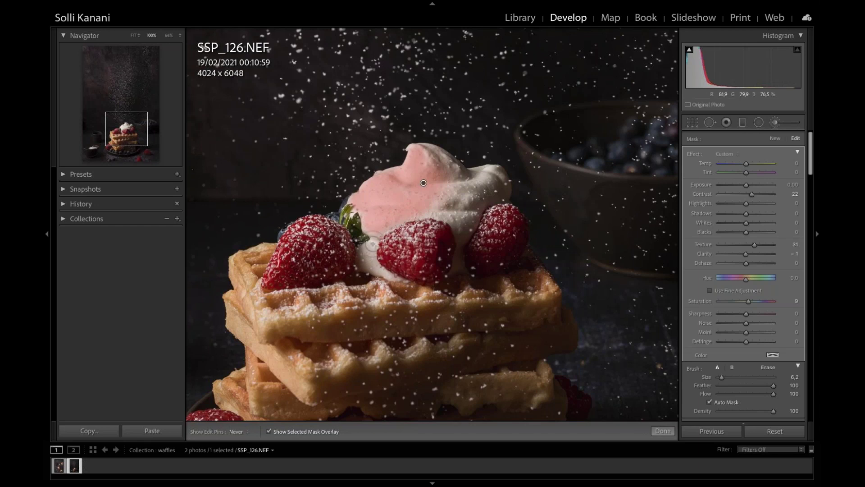
click(487, 173)
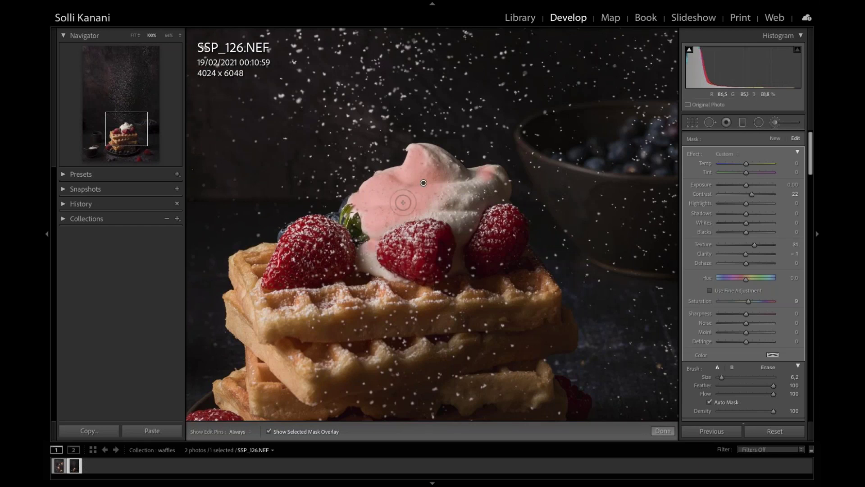
key(o)
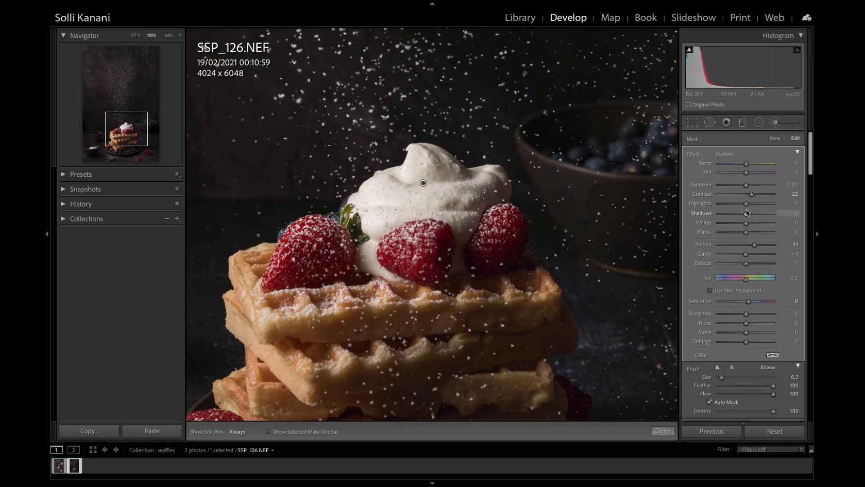
- Set the whipped cream mask to Highlights −6, Shadows −47 and Whites 10
mouse_move(747, 203)
mouse_down()
mouse_move(766, 204)
mouse_move(732, 204)
mouse_move(744, 202)
mouse_up()
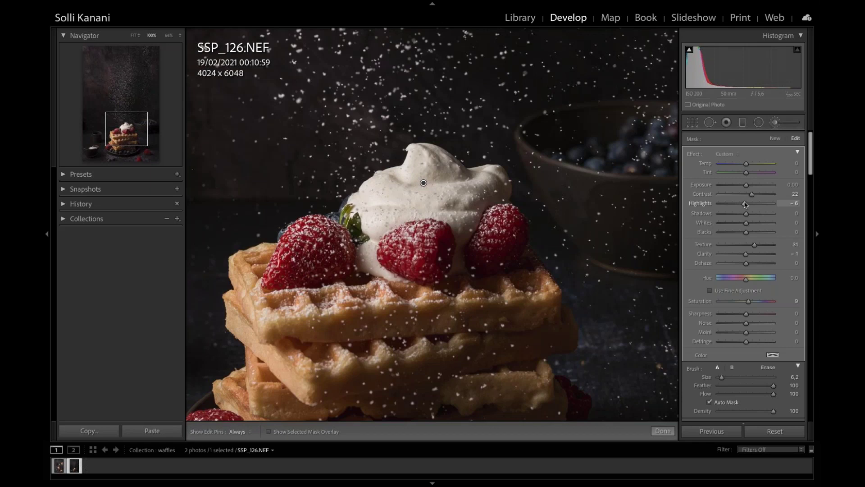
drag(745, 204, 746, 204)
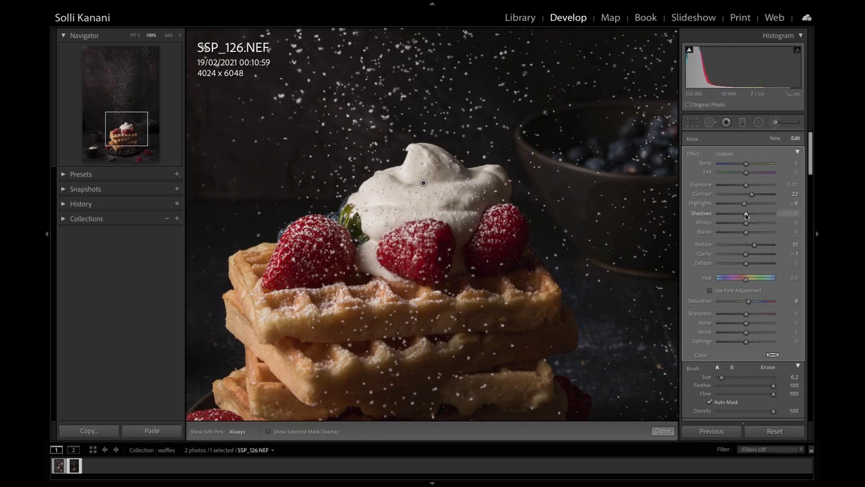
drag(739, 214, 733, 215)
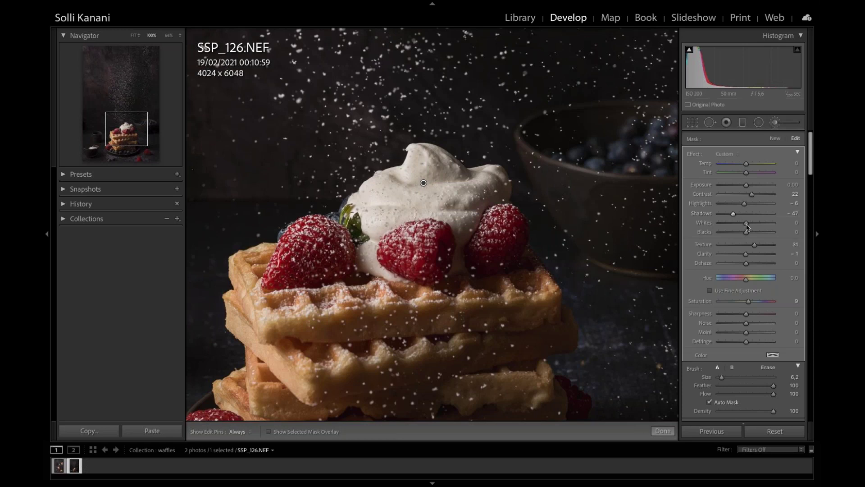
drag(747, 225, 750, 226)
- Compare the whipped cream at 200% with the brush adjustments switched off and on
scroll(693, 311, down, 5)
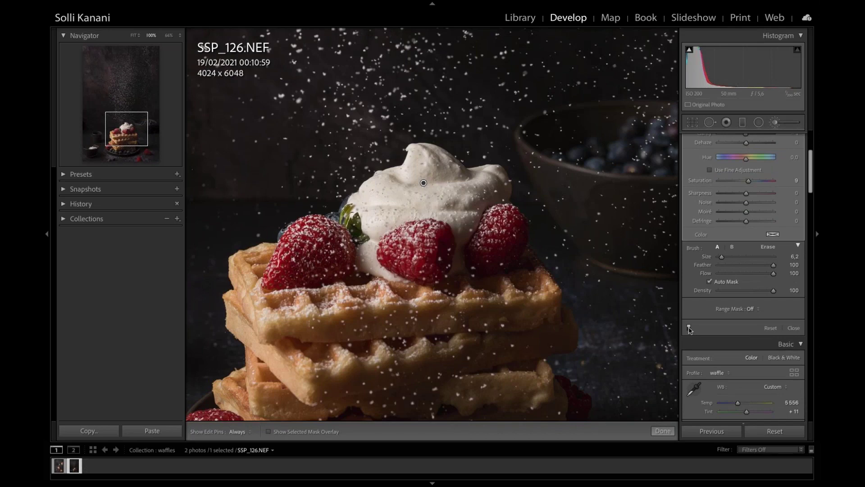
click(689, 327)
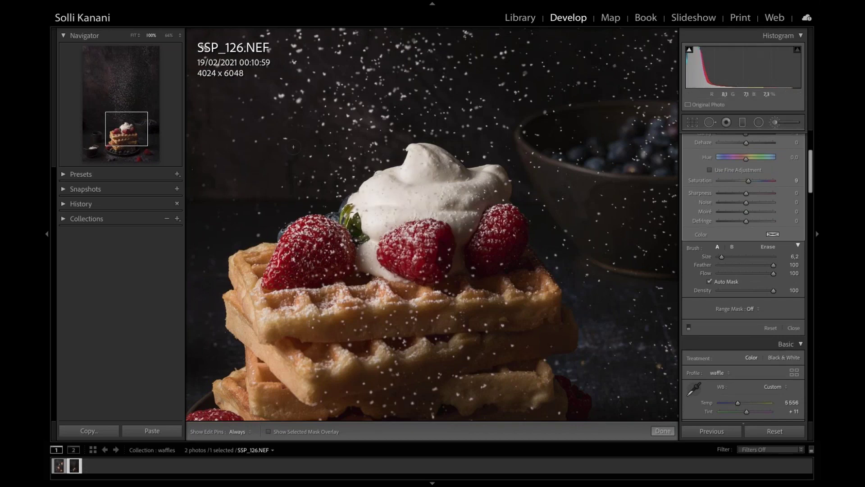
key(ctrl+equal)
click(123, 128)
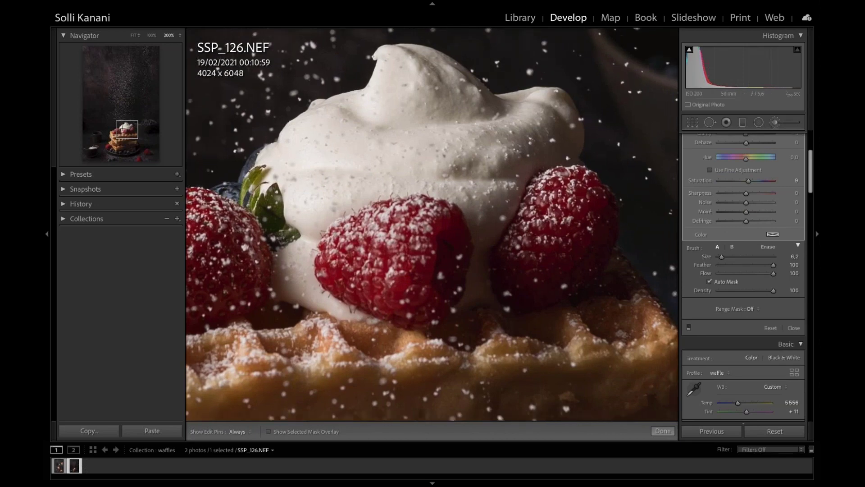
drag(122, 127, 124, 128)
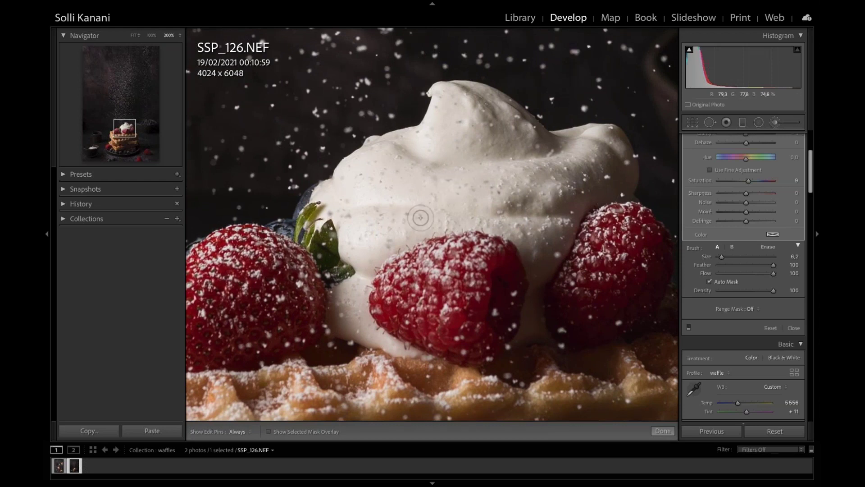
click(689, 329)
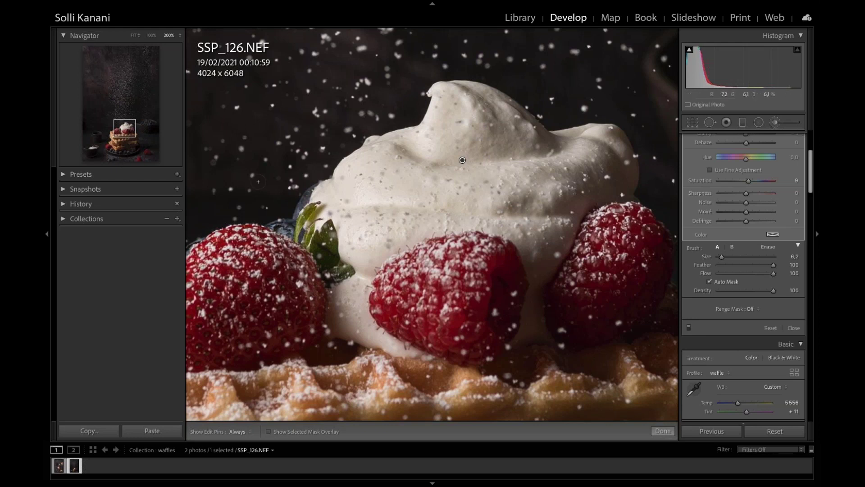
- Extend the brush mask over the powdered sugar in the small bowl, using brush size 7.8 with the mask overlay shown
click(109, 139)
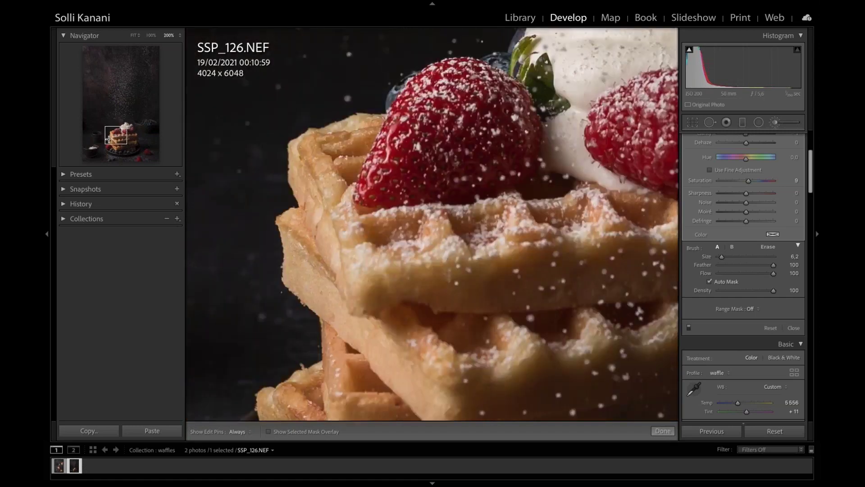
click(94, 145)
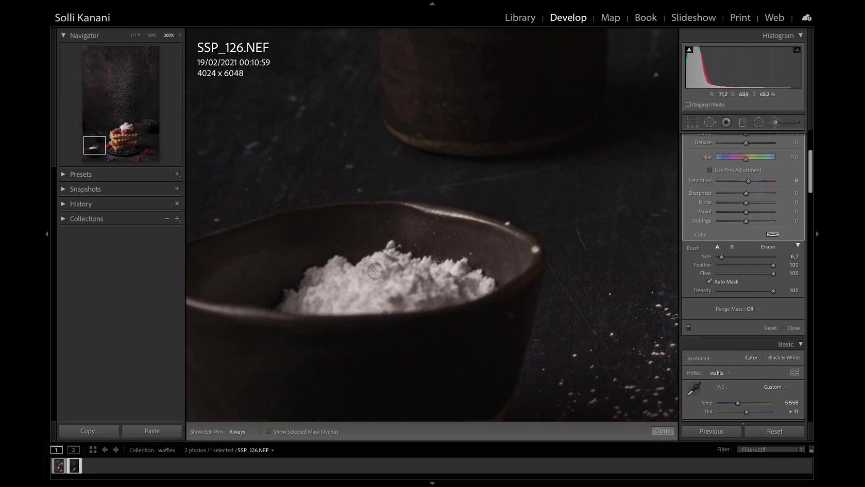
click(269, 431)
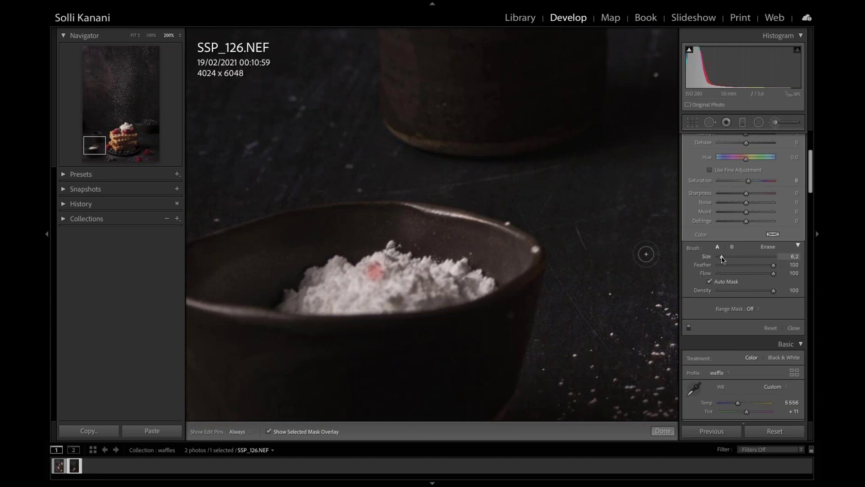
drag(722, 257, 724, 257)
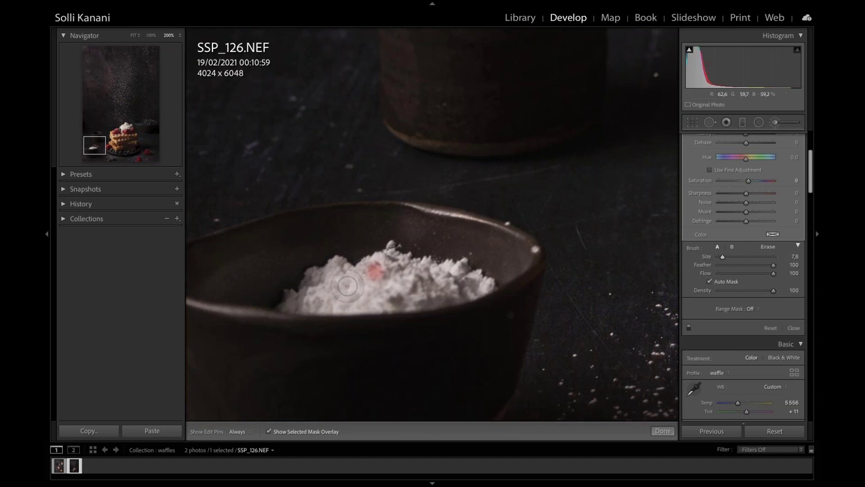
key(h)
mouse_move(347, 286)
mouse_down()
mouse_move(361, 279)
mouse_move(329, 295)
mouse_move(397, 283)
mouse_up()
key(h)
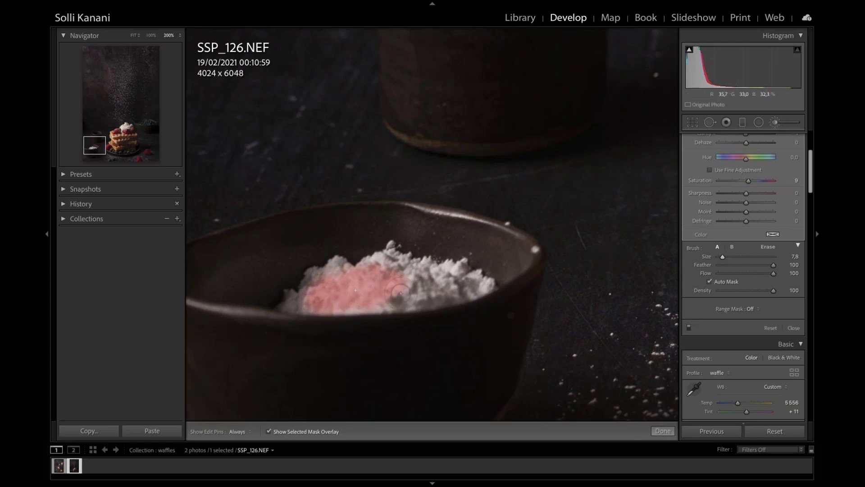
- Hide the mask overlay and try lowering the whipped cream mask's Highlights to −23
scroll(703, 211, up, 5)
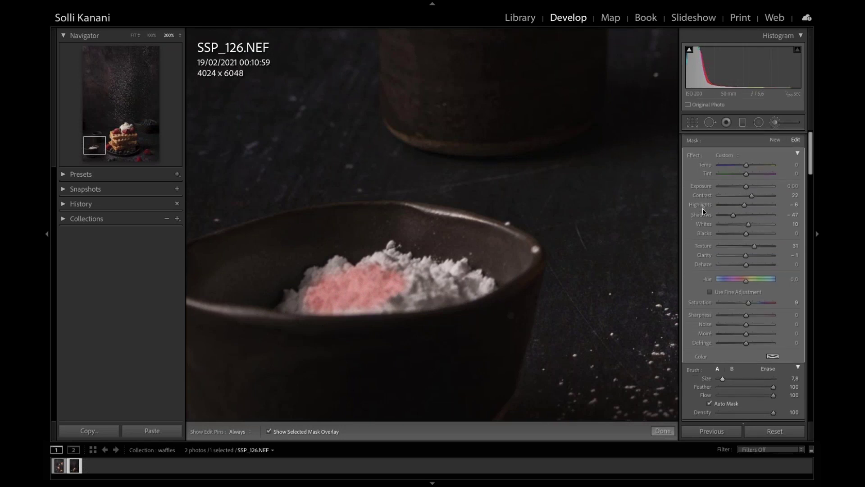
key(o)
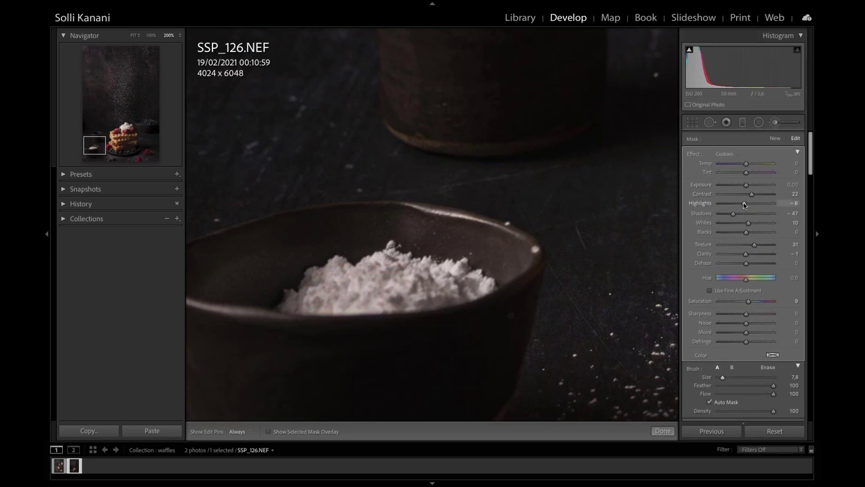
drag(744, 205, 739, 206)
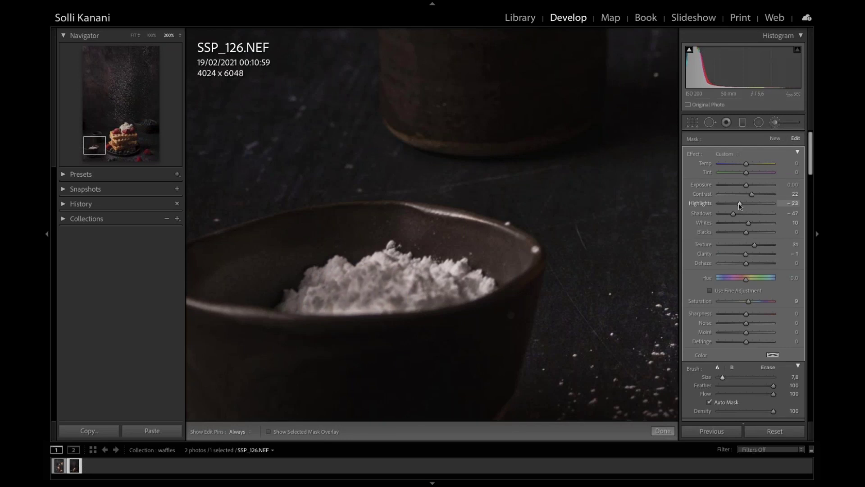
click(790, 204)
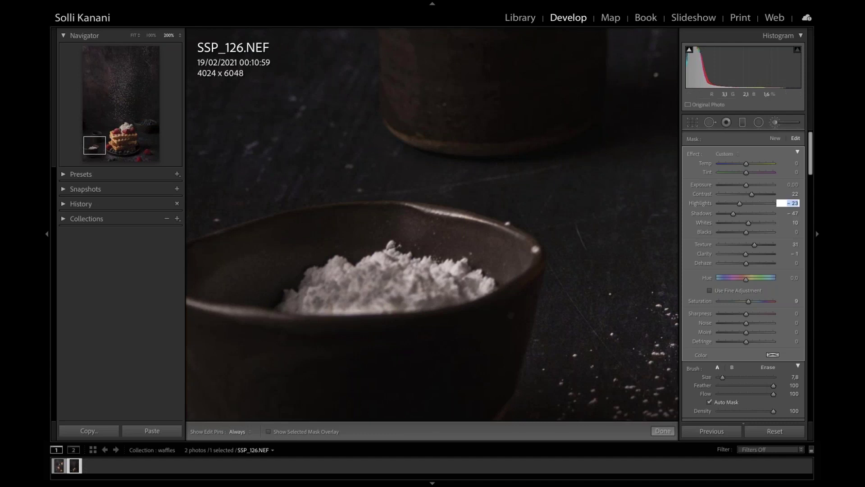
- Set the whipped cream mask to Highlights −7 and Shadows −43, checking the waffles at 100%, and finish the brush edit
key(ctrl+minus)
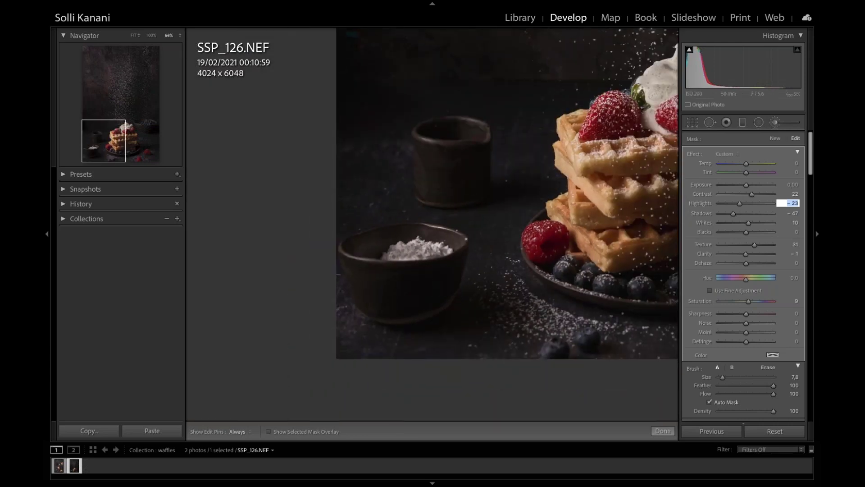
click(119, 126)
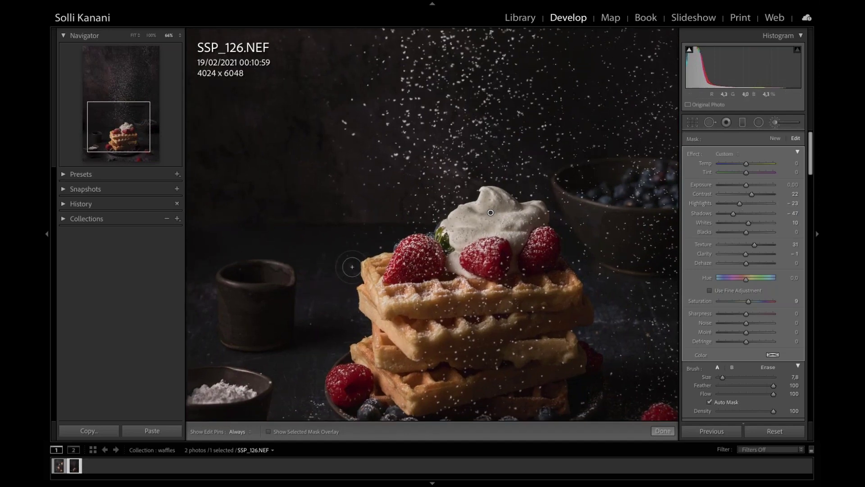
key(z)
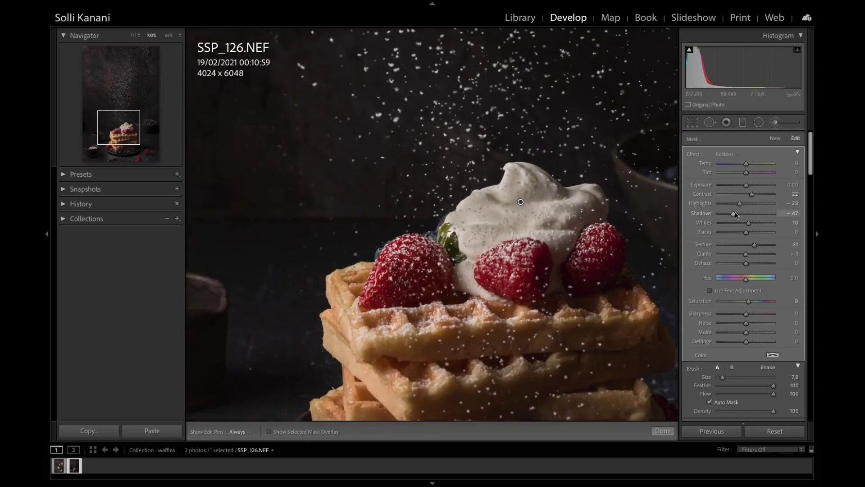
mouse_move(733, 213)
mouse_down()
mouse_move(761, 206)
mouse_move(743, 205)
mouse_up()
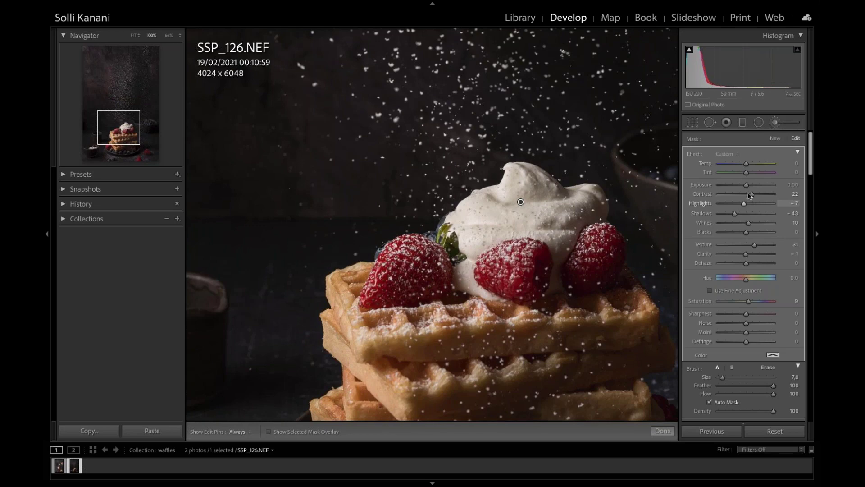
click(662, 432)
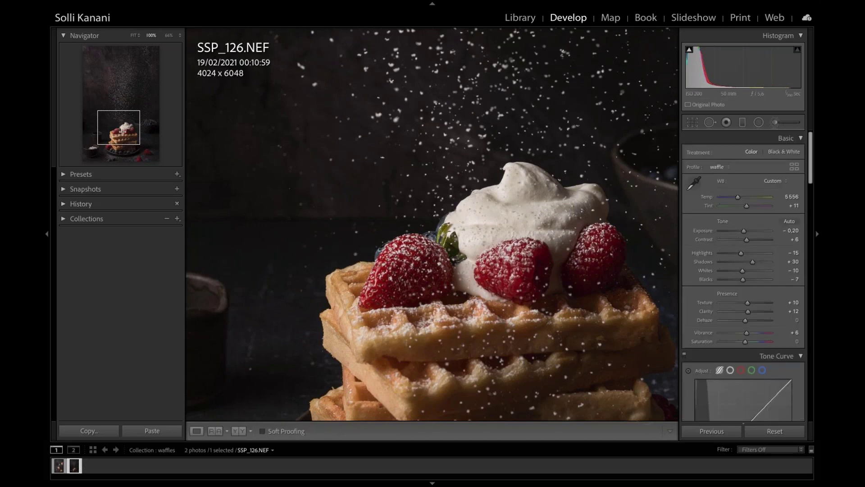
- Paint a new Adjustment Brush mask over the powdered sugar in the small bowl, checking coverage with the mask overlay and hiding it
drag(117, 140, 99, 156)
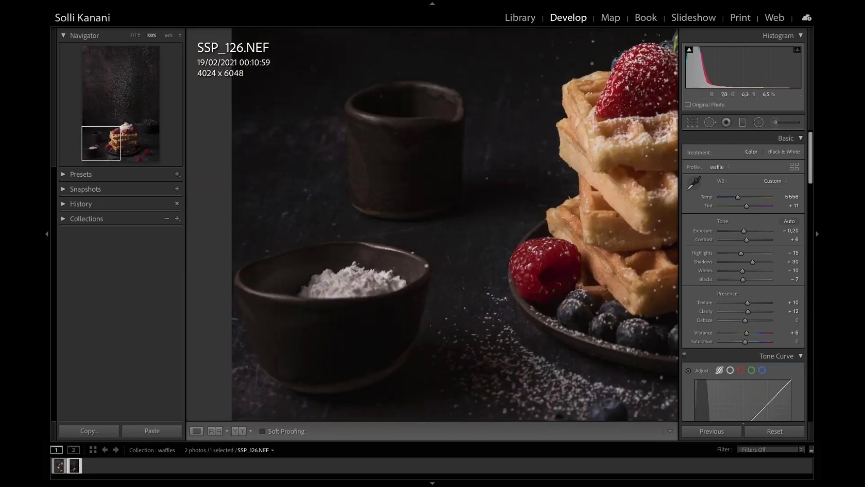
click(775, 123)
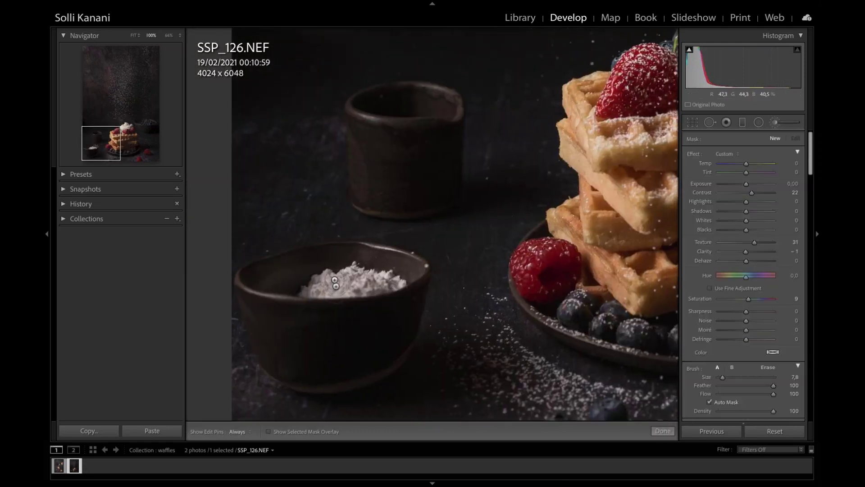
click(337, 283)
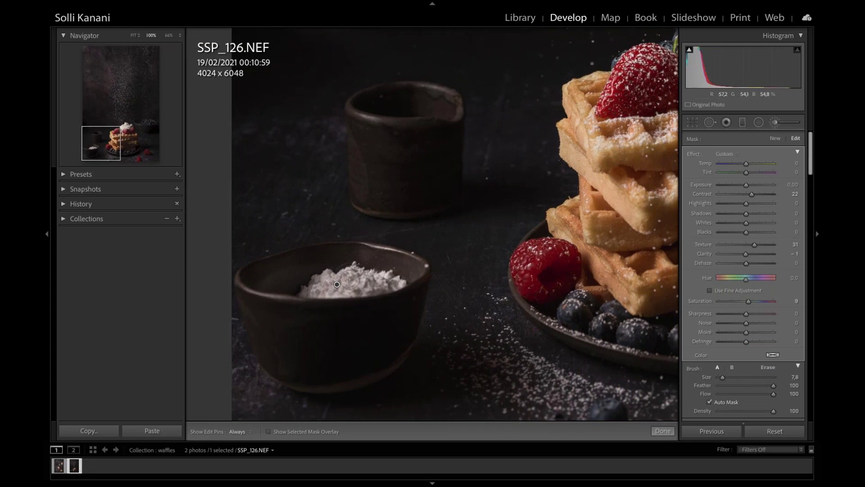
key(o)
key(h)
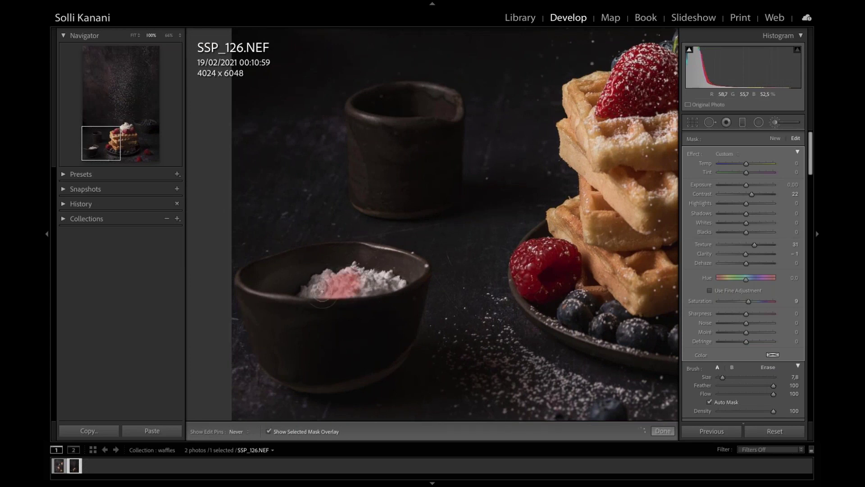
key(h)
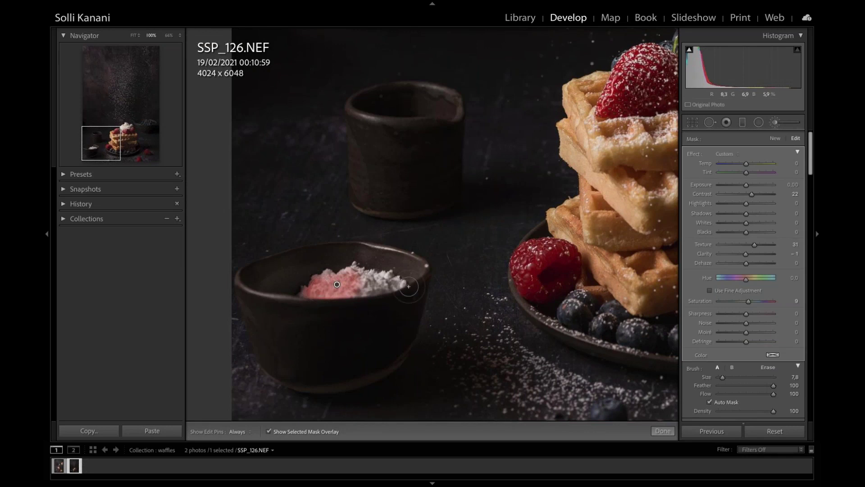
key(o)
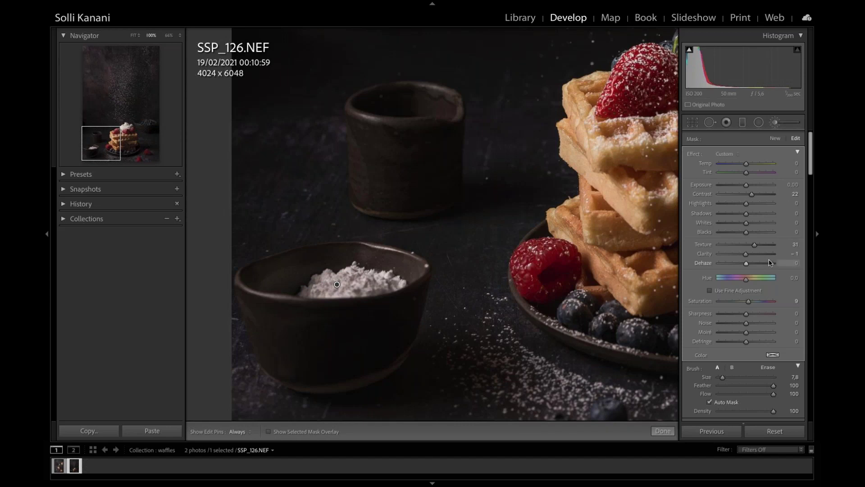
- Set the powdered sugar mask's Contrast, Texture, Clarity and Saturation to 0 and finish the brush edit
click(790, 194)
text(0)
key(Tab)
key(Tab)
key(Tab)
key(Tab)
key(Tab)
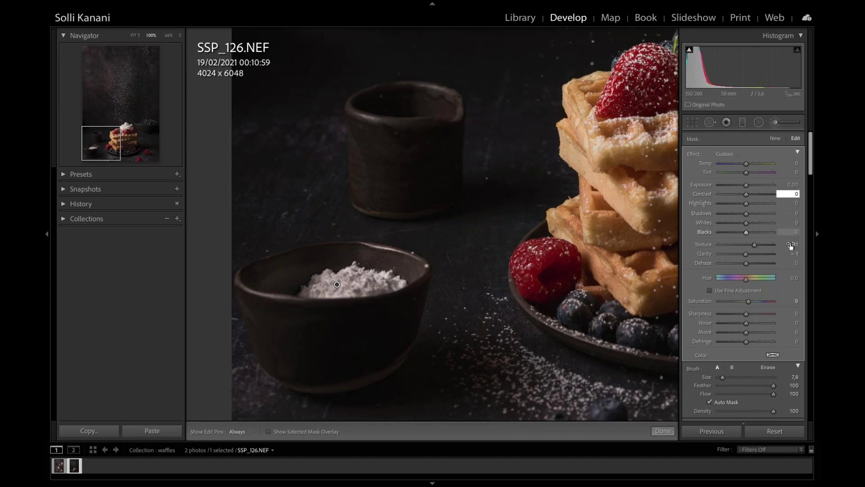
text(0)
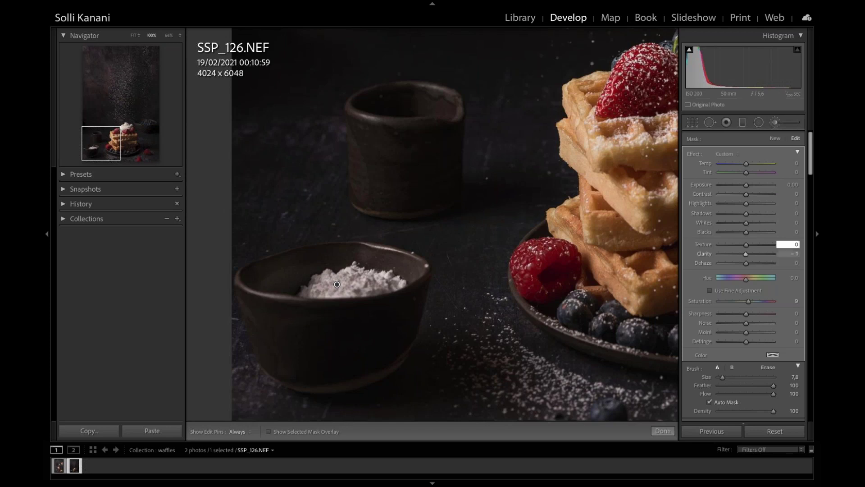
key(Tab)
text(0)
click(789, 300)
text(0)
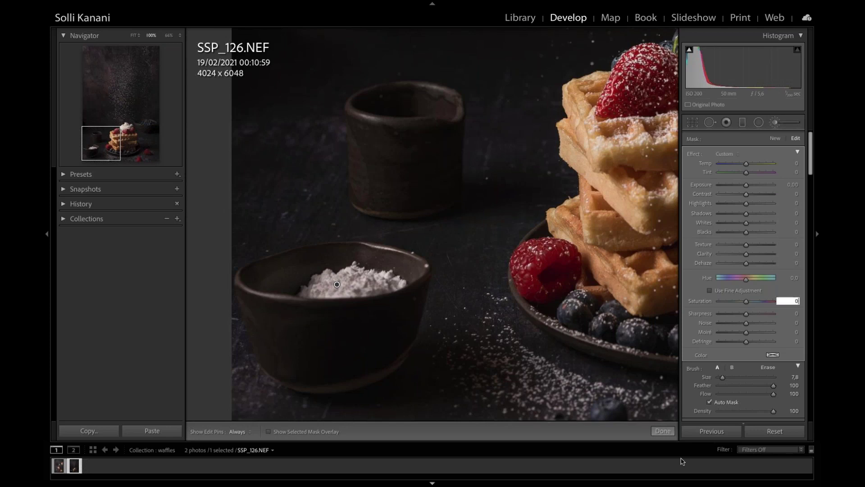
click(663, 432)
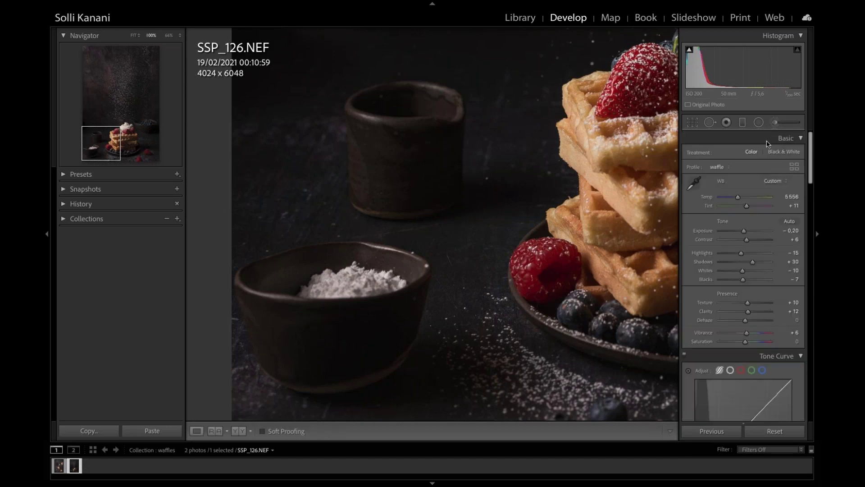
- Reselect the powdered sugar mask, check its coverage, set Highlights −4, Shadows −27, Texture 11 and Clarity 6, and finish the edit
click(774, 123)
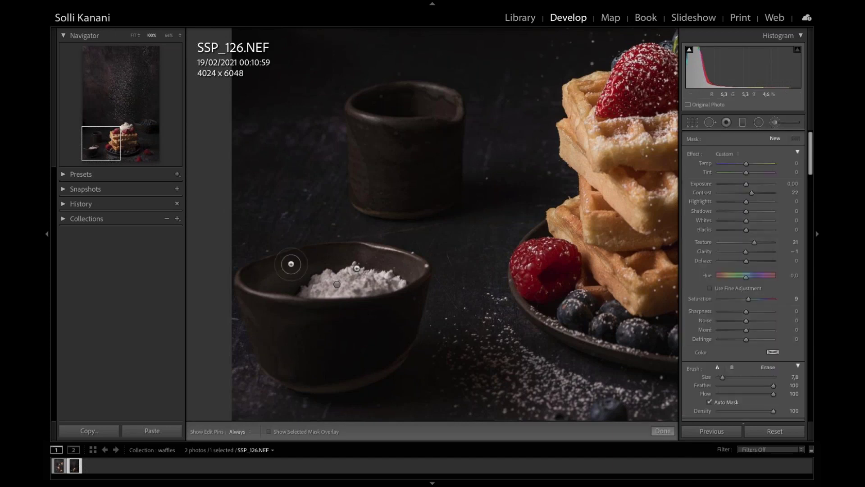
click(337, 285)
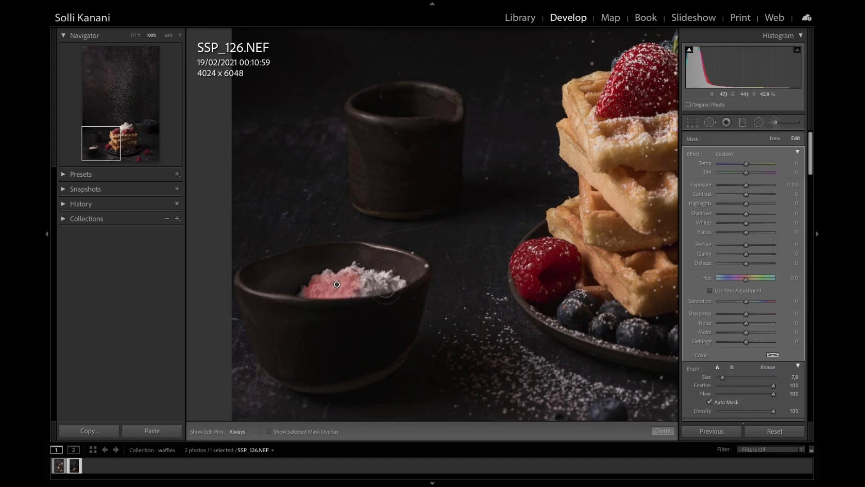
key(h)
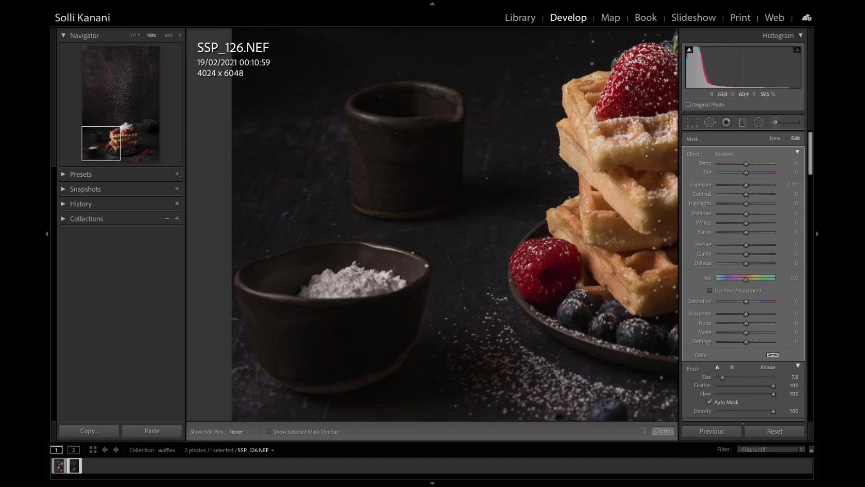
key(o)
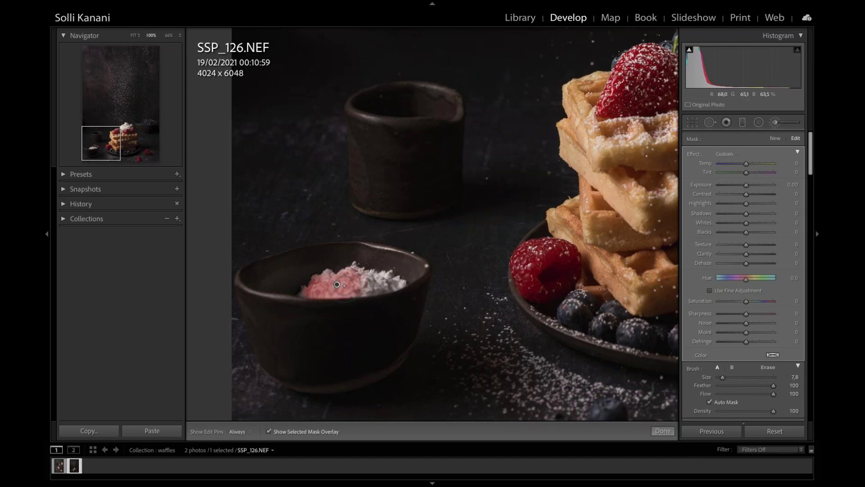
key(o)
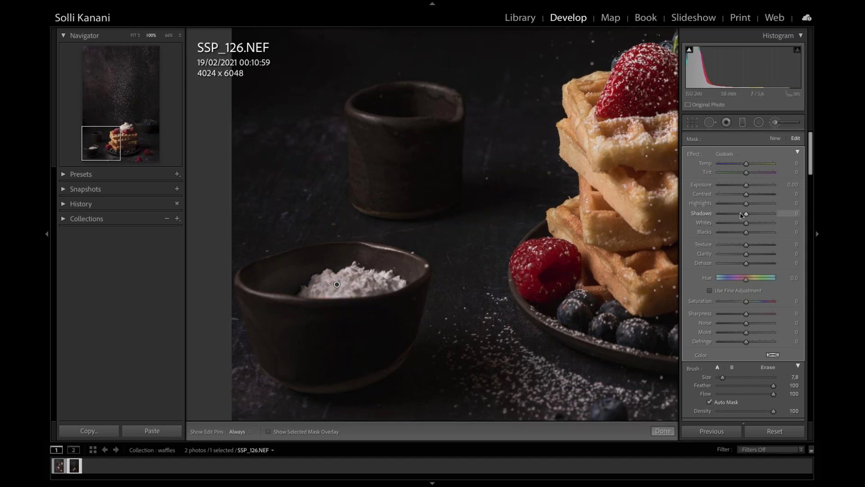
mouse_move(747, 213)
mouse_down()
mouse_move(733, 216)
mouse_move(759, 215)
mouse_move(739, 218)
mouse_move(736, 204)
mouse_move(745, 205)
mouse_up()
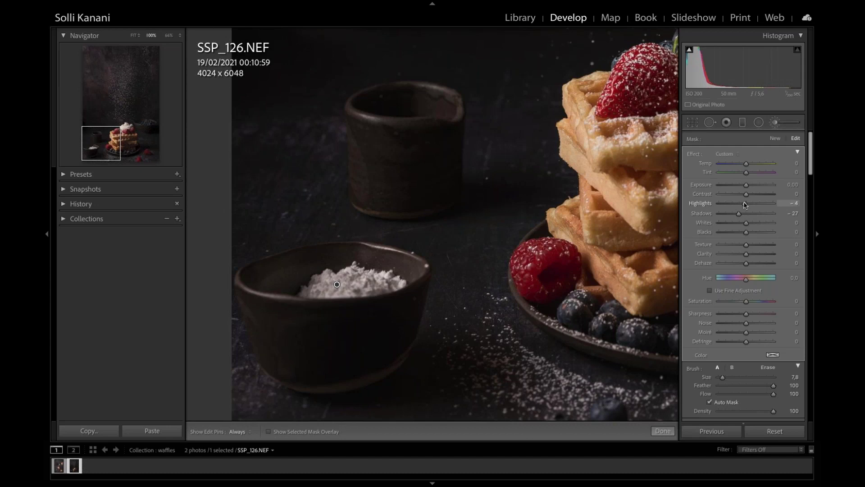
drag(749, 248, 749, 247)
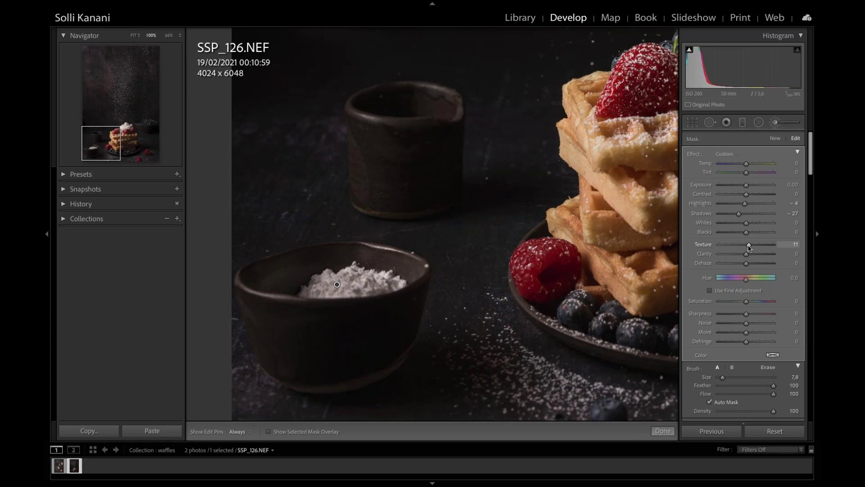
drag(746, 256, 748, 254)
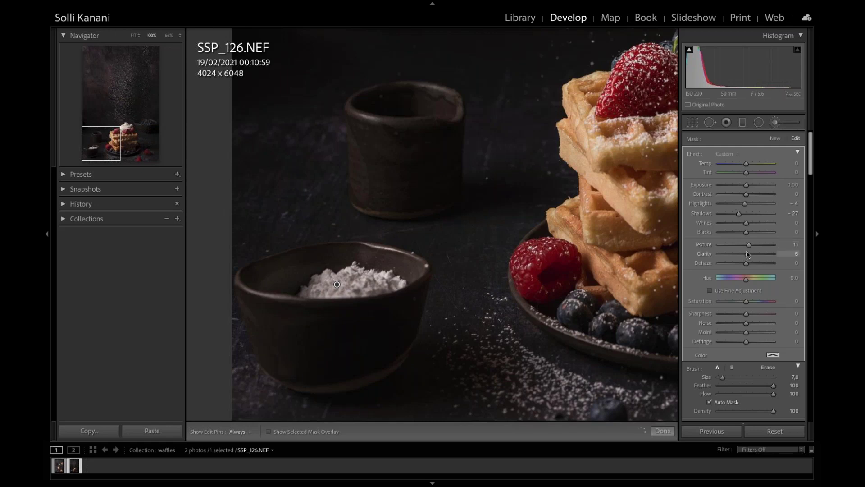
click(663, 431)
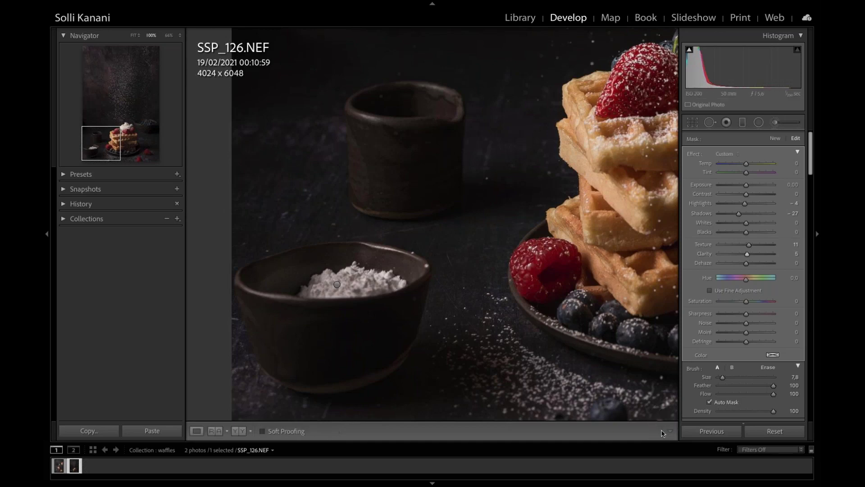
- Set Contrast, Texture, Clarity and Saturation to 0 for new brush masks, close the Adjustment Brush and reopen it
click(608, 192)
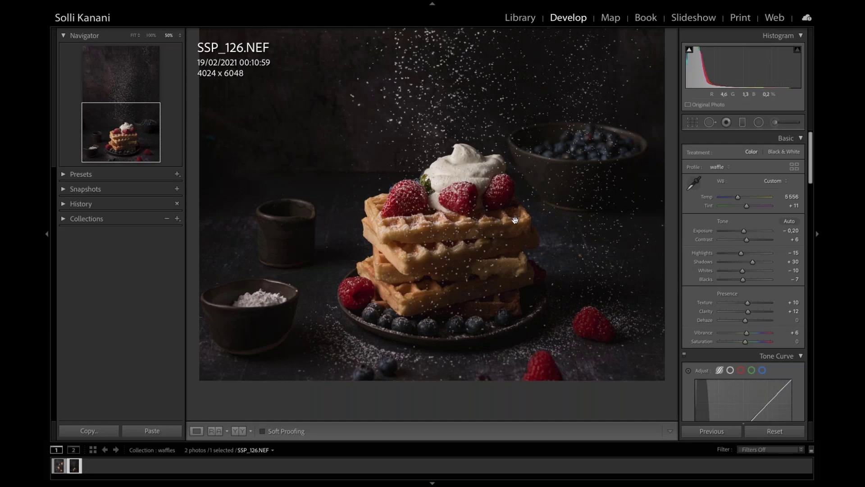
click(775, 122)
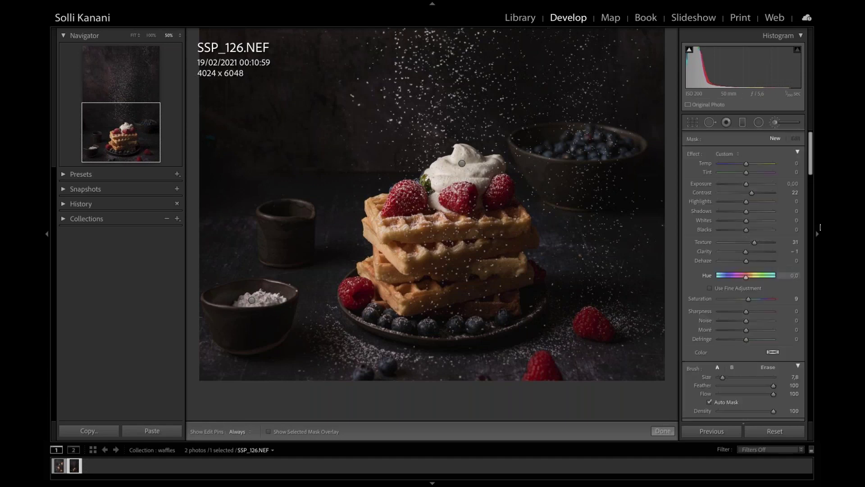
click(791, 193)
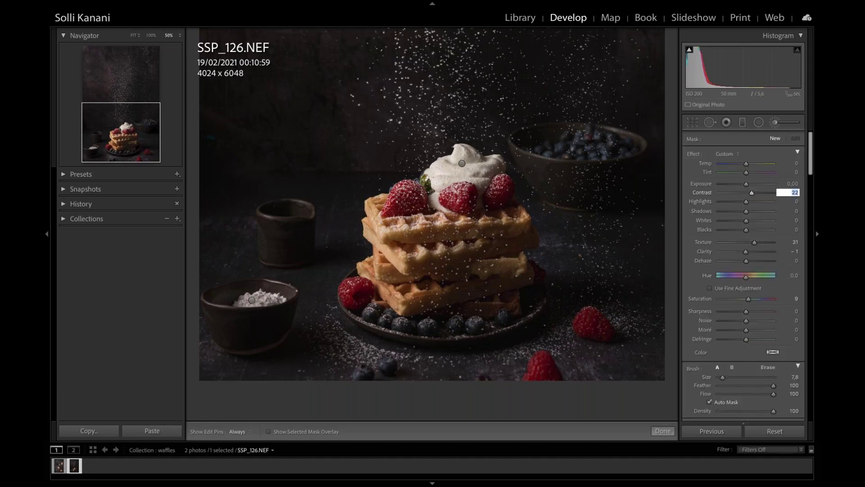
text(0)
click(791, 242)
text(0)
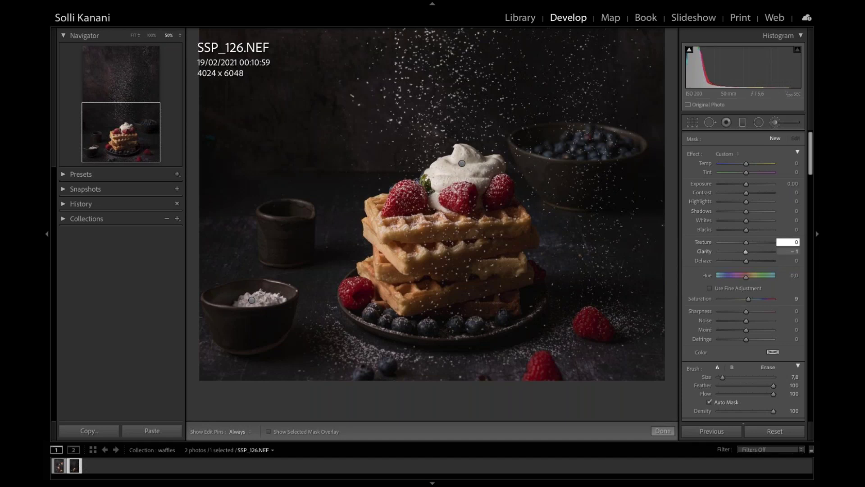
click(787, 251)
text(0)
click(788, 299)
text(0)
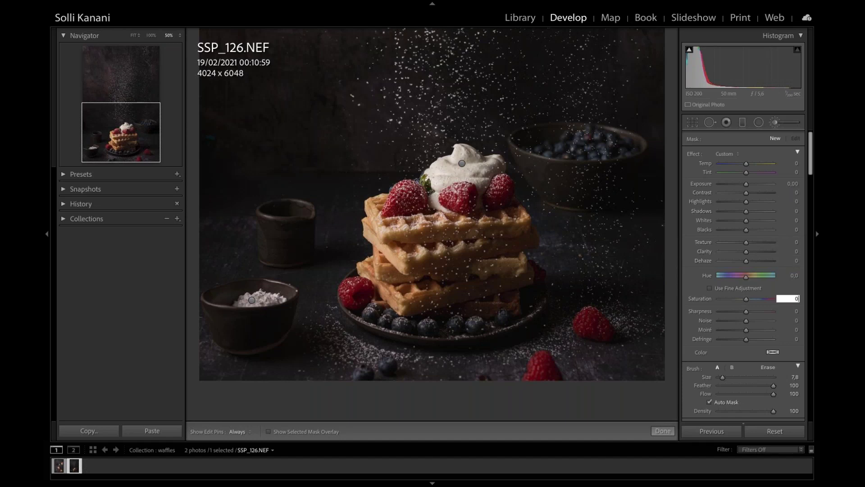
click(663, 432)
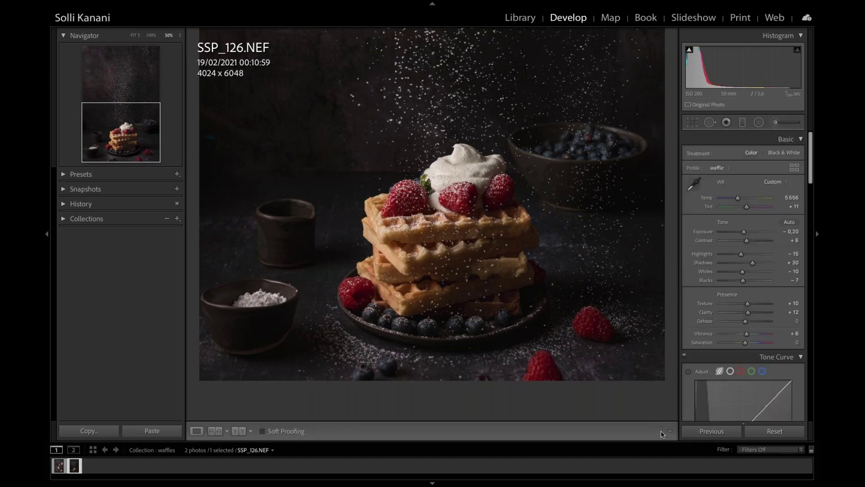
click(776, 125)
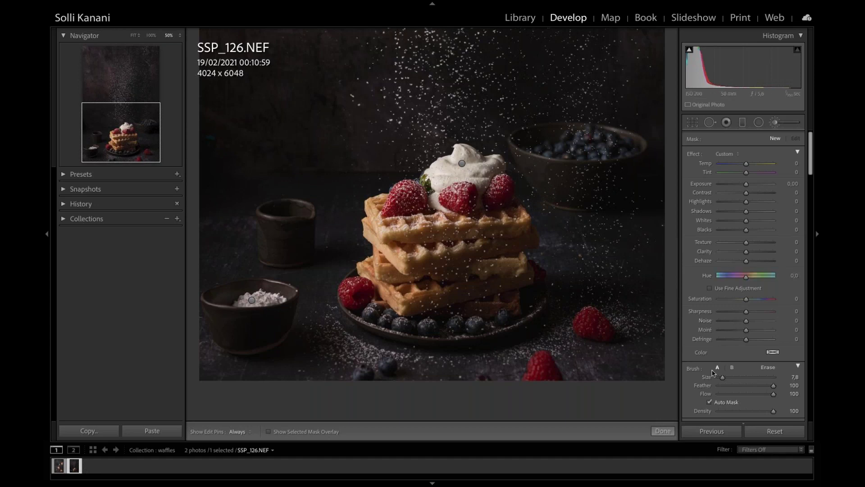
- Set the brush size to 4.9 and paint a new mask over the red berries, checking coverage with the mask overlay and hiding it
scroll(717, 366, down, 1)
drag(723, 353, 723, 356)
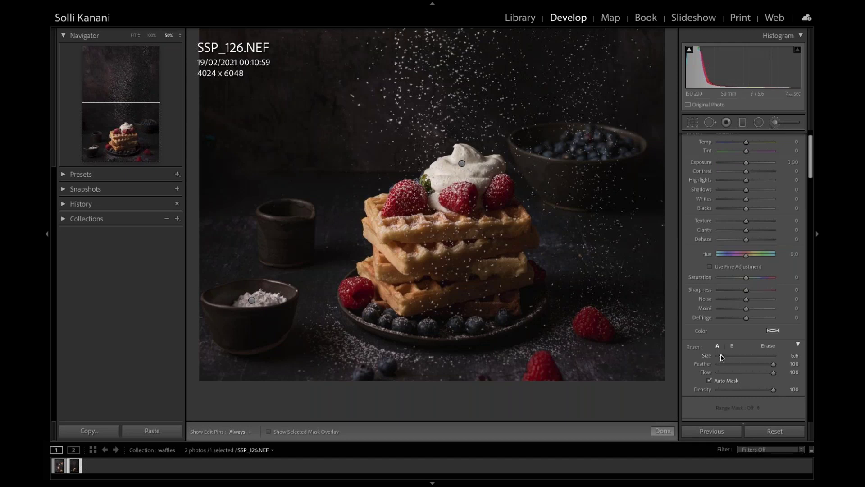
mouse_move(727, 357)
mouse_down()
mouse_move(739, 356)
mouse_move(720, 356)
mouse_up()
drag(504, 189, 514, 194)
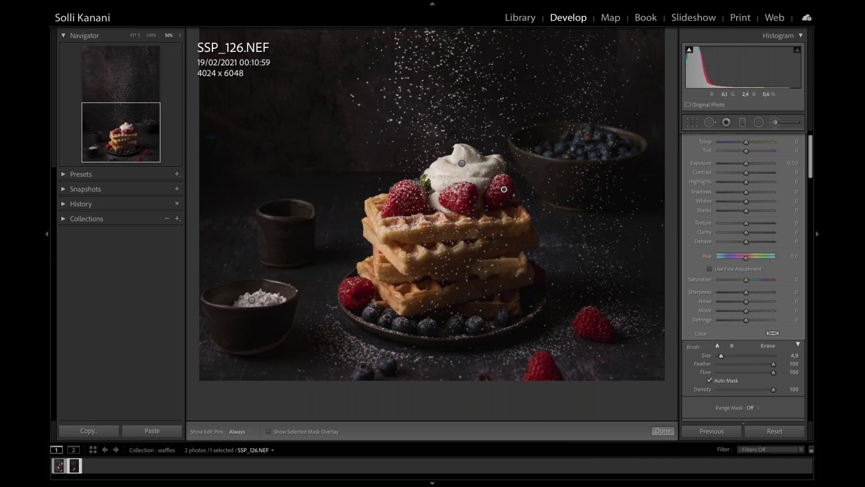
key(o)
key(h)
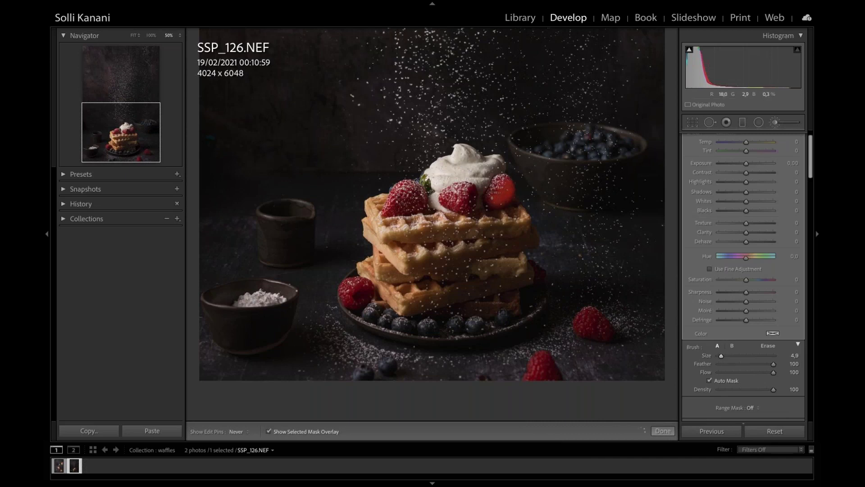
key(h)
drag(375, 294, 363, 295)
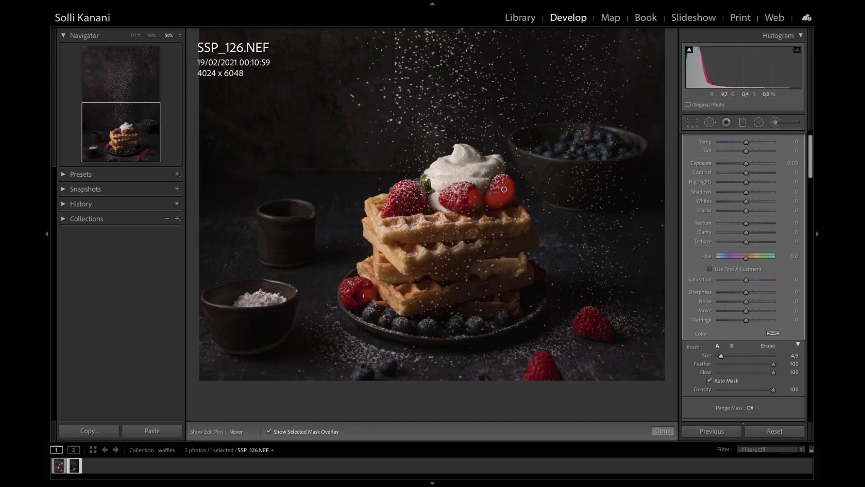
key(h)
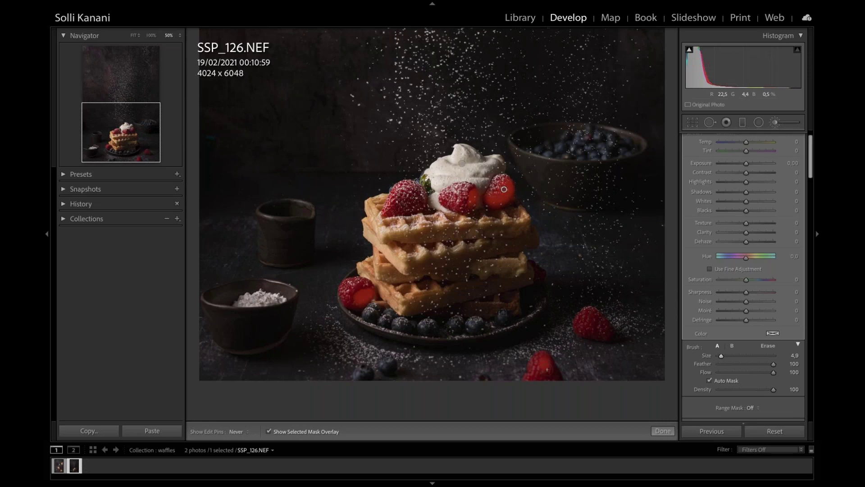
mouse_move(595, 331)
mouse_down()
mouse_move(586, 316)
mouse_move(593, 321)
mouse_up()
key(h)
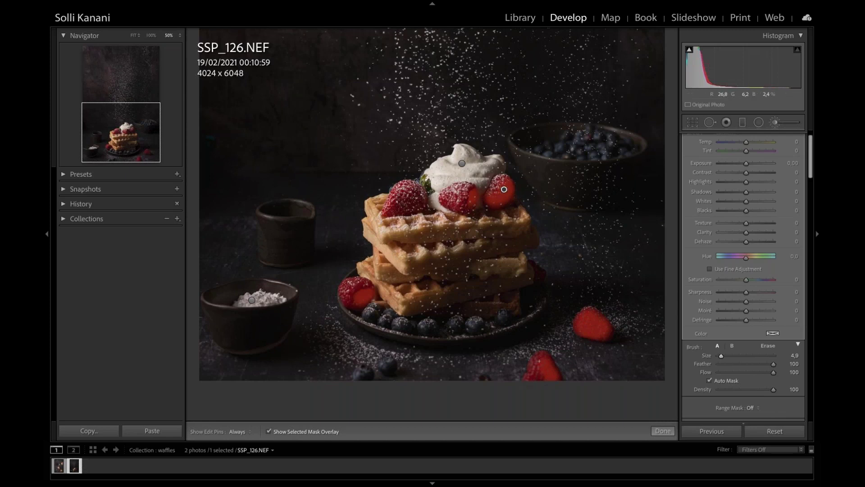
key(o)
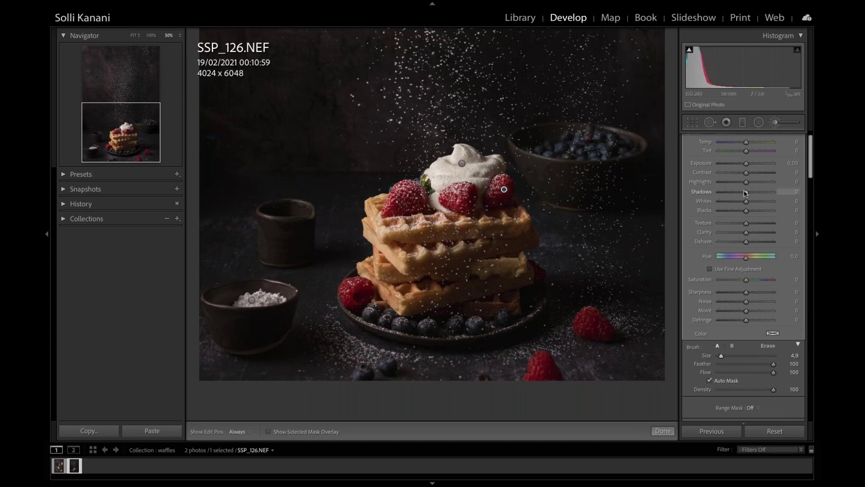
- Set the red berries mask's Exposure to 0.26, Highlights 18, Shadows 67, Texture 6 and Clarity 3, compare without brush adjustments, and close the brush
drag(746, 193, 748, 165)
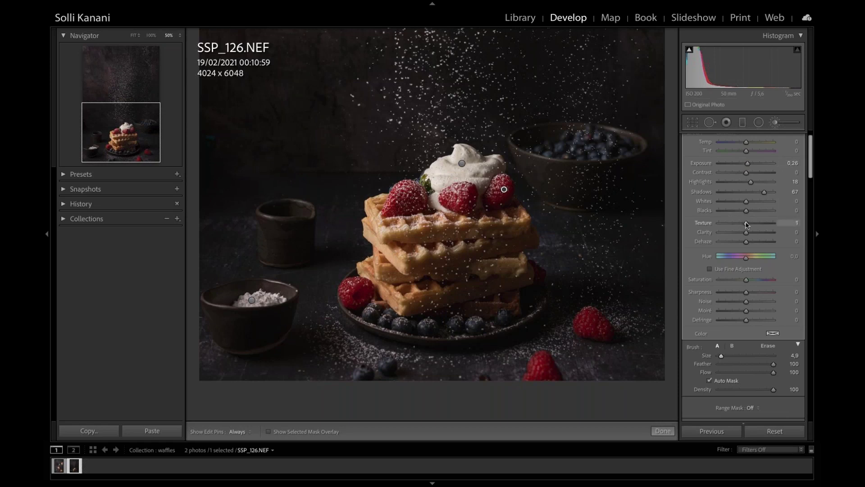
drag(747, 224, 749, 225)
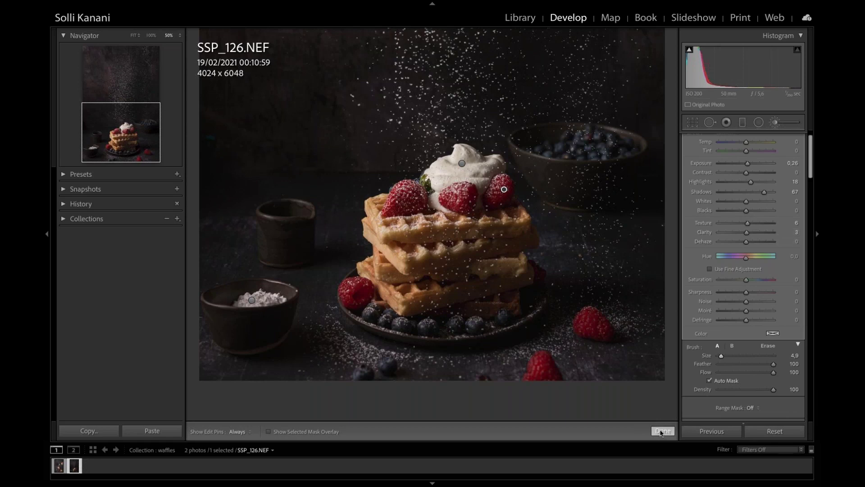
scroll(697, 371, down, 2)
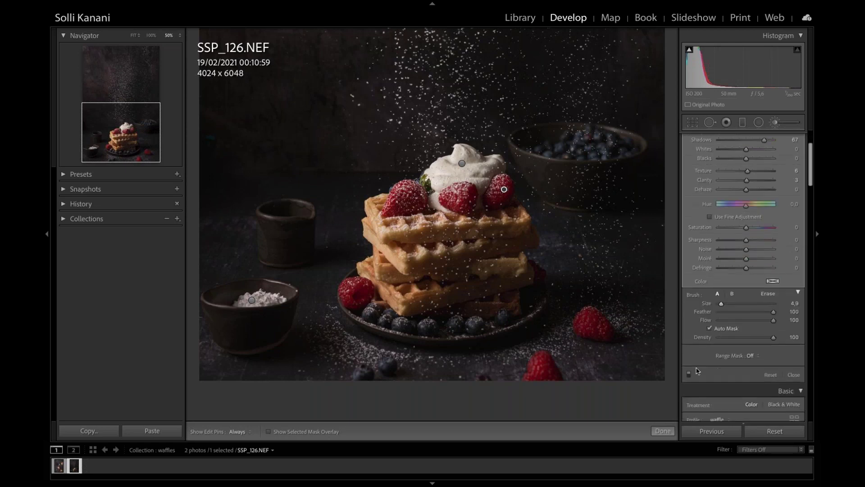
click(689, 375)
click(689, 375)
key(ctrl+minus)
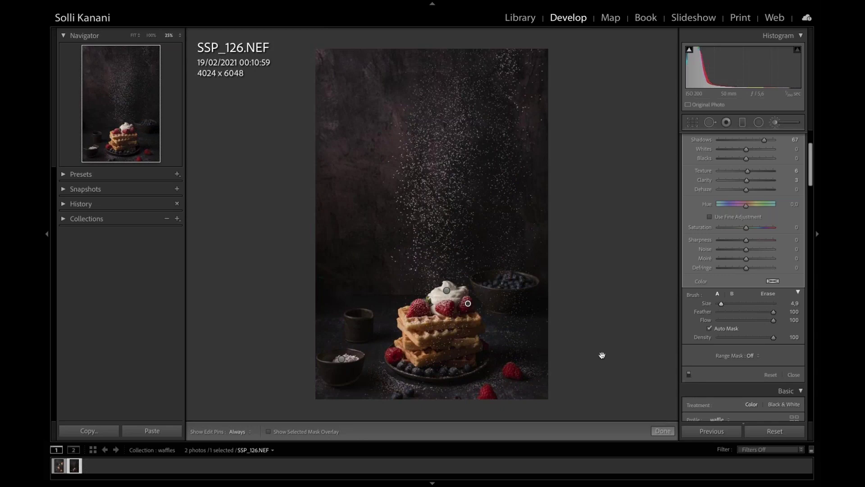
key(k)
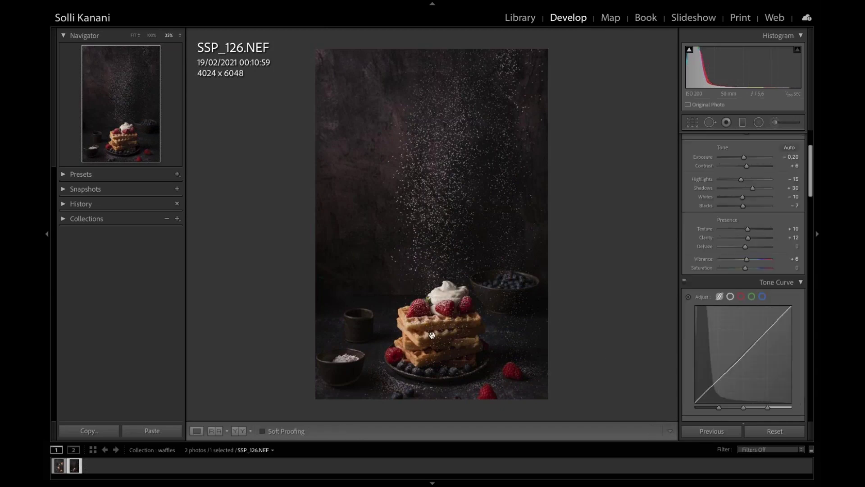
- Paint a new Adjustment Brush mask over the blueberries on the plate and in the foreground, using the mask overlay, and hide it
click(424, 334)
key(ctrl+equal)
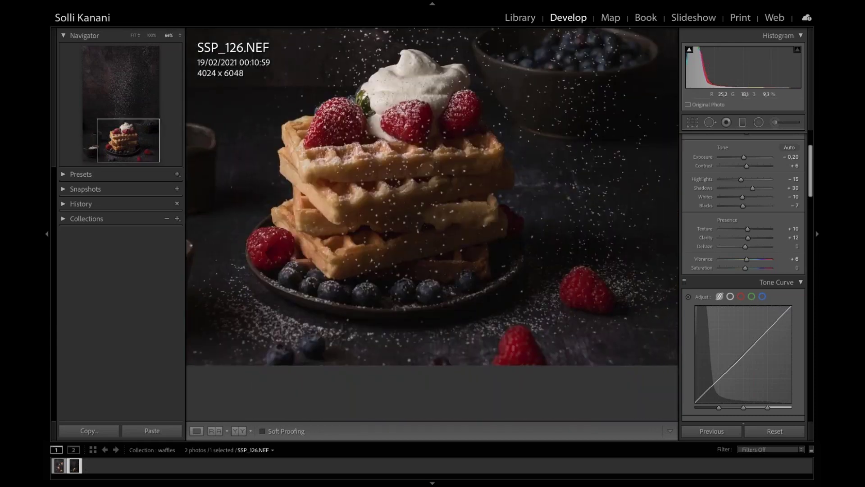
key(k)
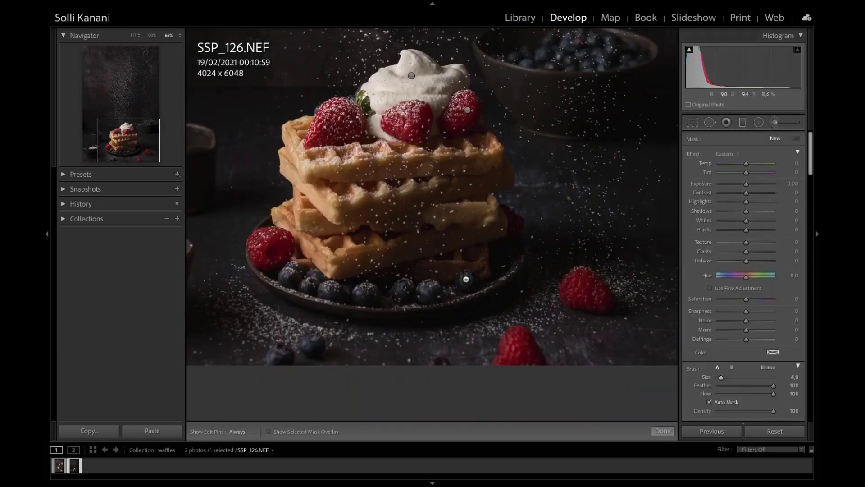
click(466, 277)
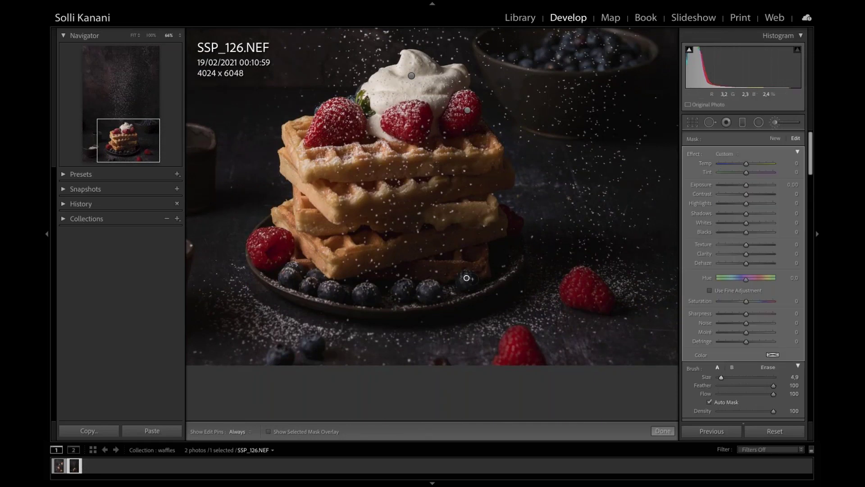
key(o)
key(h)
mouse_move(427, 287)
mouse_down()
mouse_move(431, 299)
mouse_move(338, 298)
mouse_up()
key(h)
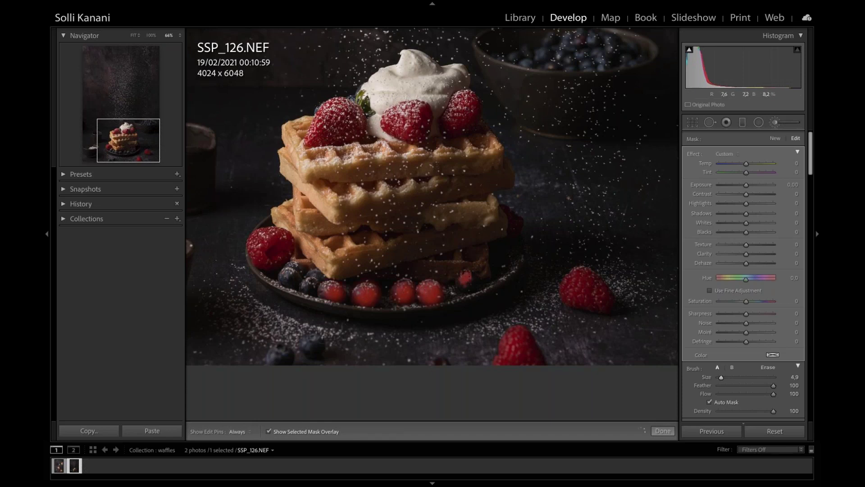
drag(319, 341, 311, 351)
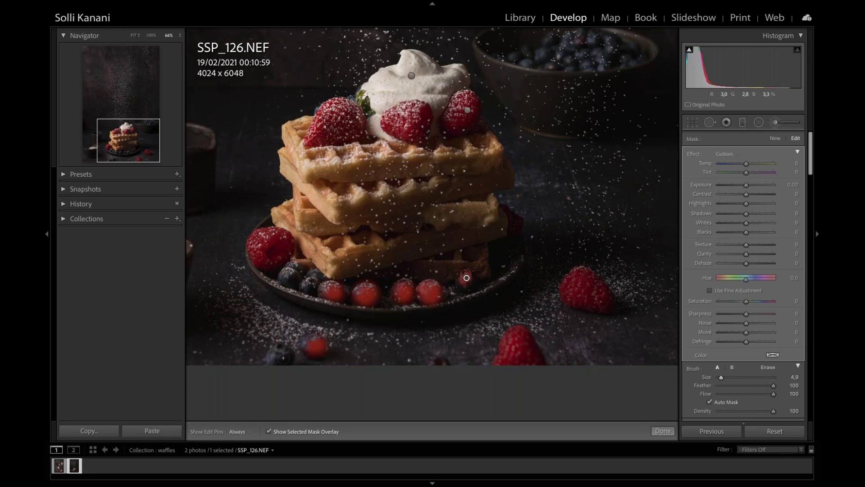
click(283, 358)
click(308, 286)
click(293, 277)
key(h)
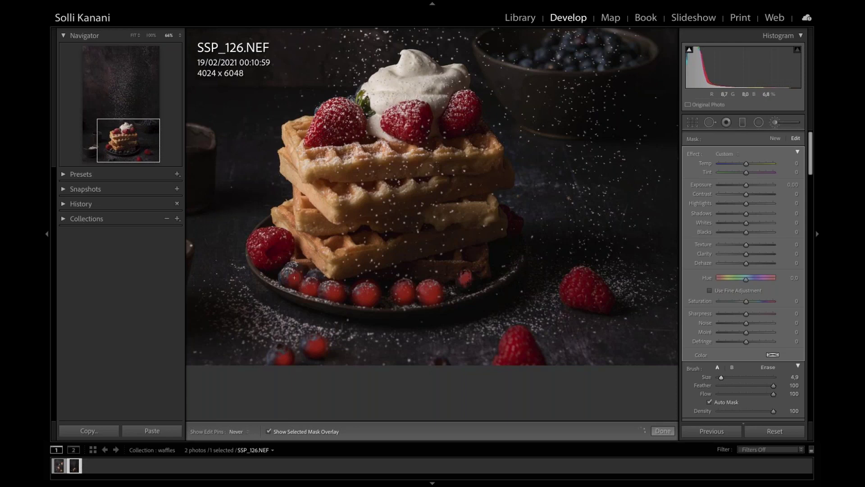
key(h)
key(o)
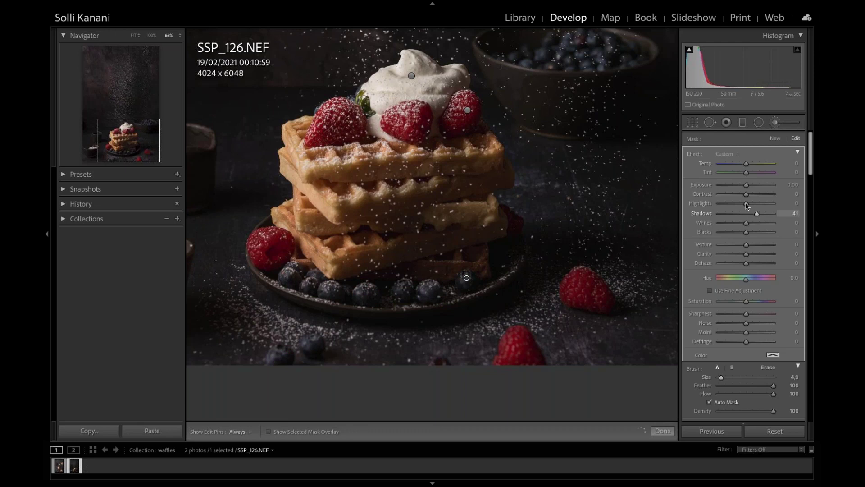
- Set the blueberries mask's Exposure to 0.27, Highlights 30, Shadows 41, Whites 12, Texture 9 and Clarity 11, and finish the brush edit
scroll(754, 208, up, 9)
scroll(754, 210, up, 2)
scroll(754, 206, down, 3)
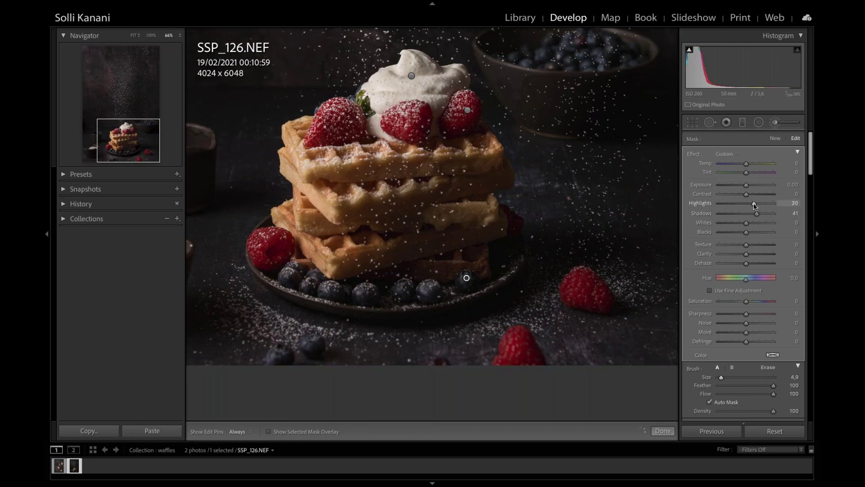
scroll(748, 187, up, 1)
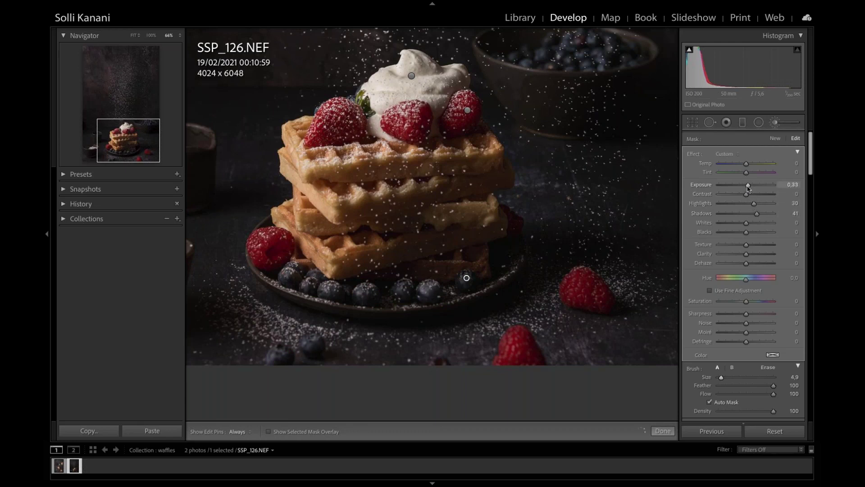
scroll(748, 188, down, 1)
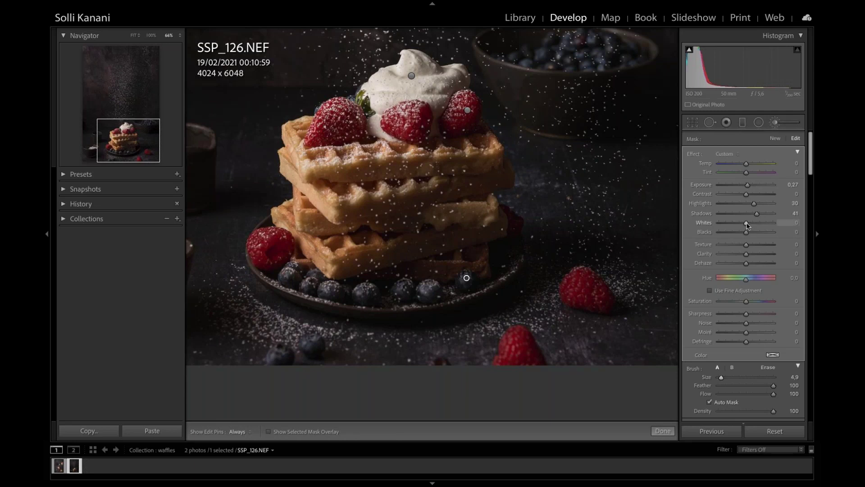
scroll(747, 224, up, 4)
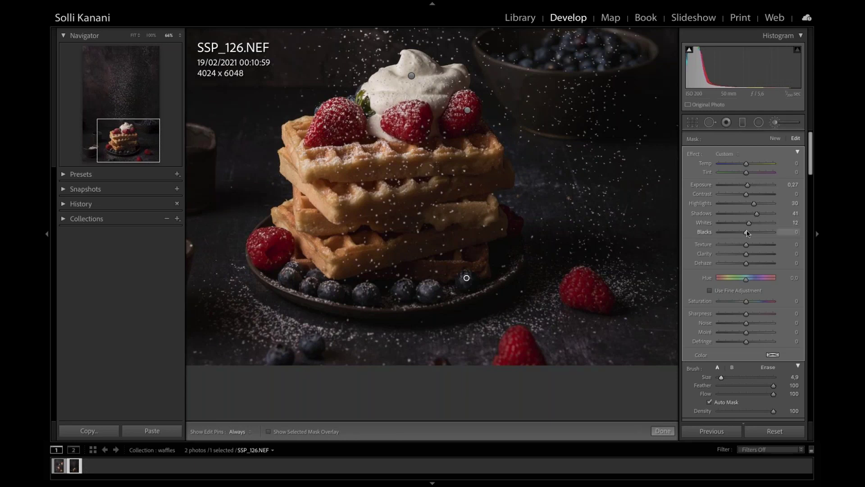
scroll(747, 245, up, 3)
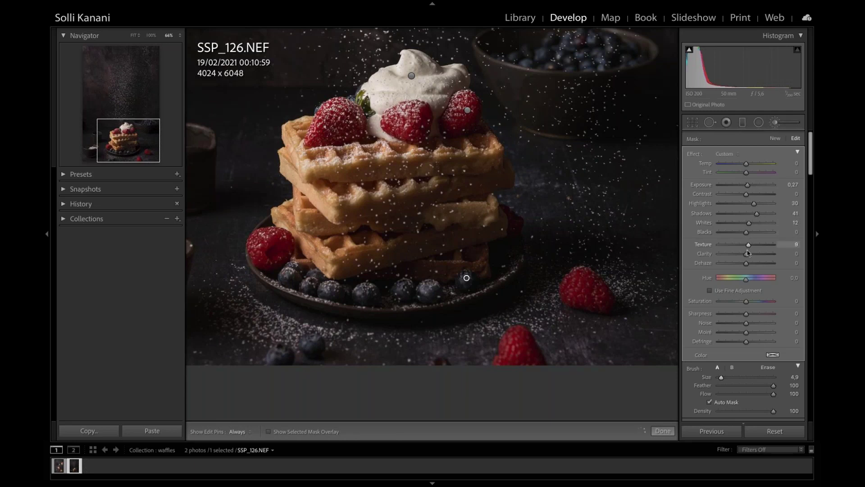
scroll(748, 255, up, 4)
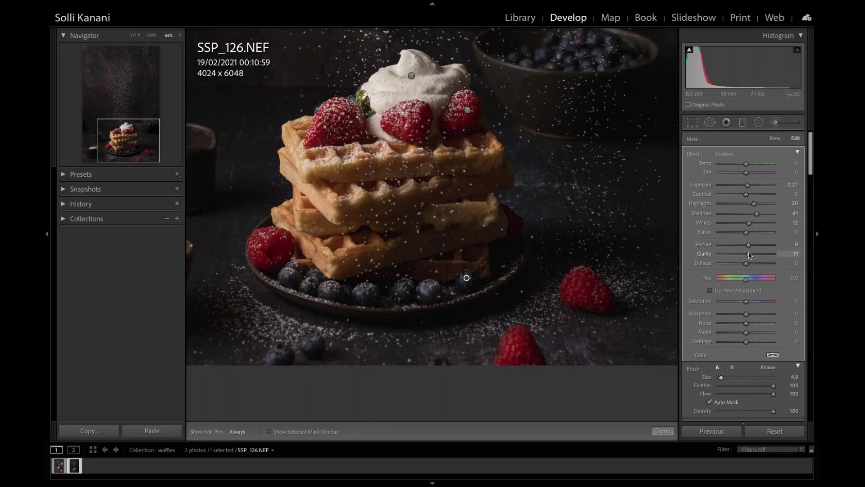
click(663, 431)
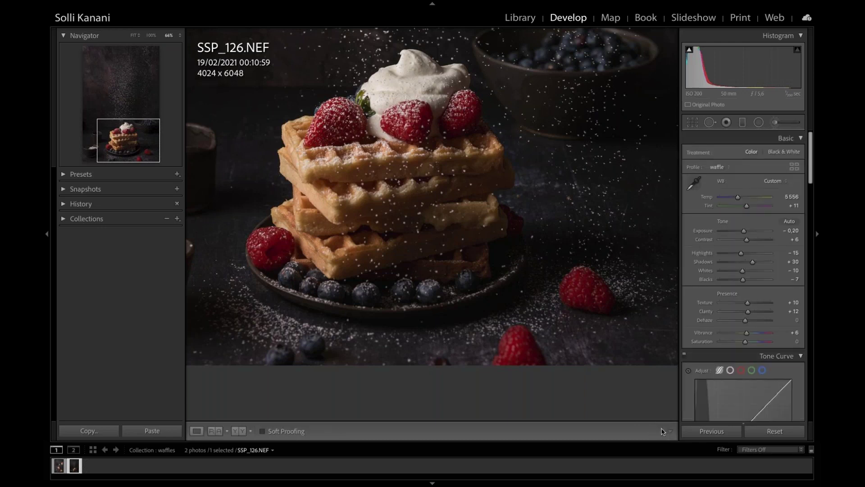
- Brush a new mask onto the large berry left of the whipped cream with Shadows 53, Exposure 0.66 and Contrast 17, and finish the edit
scroll(688, 319, down, 3)
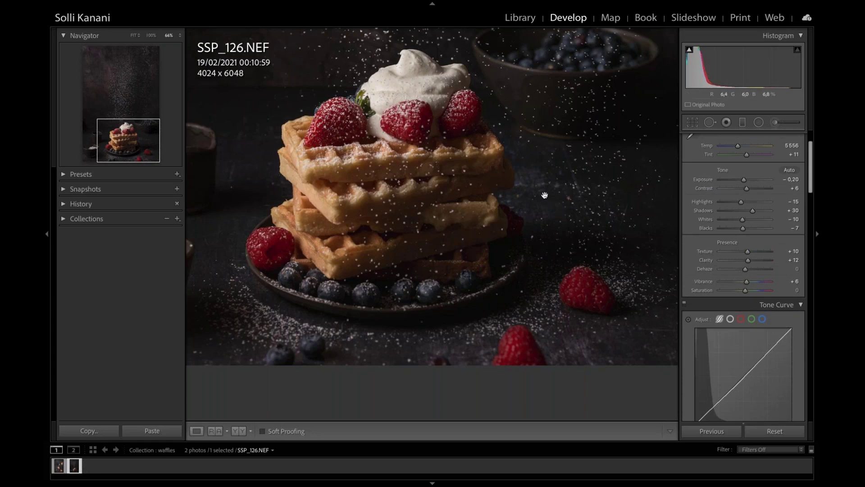
drag(545, 193, 544, 258)
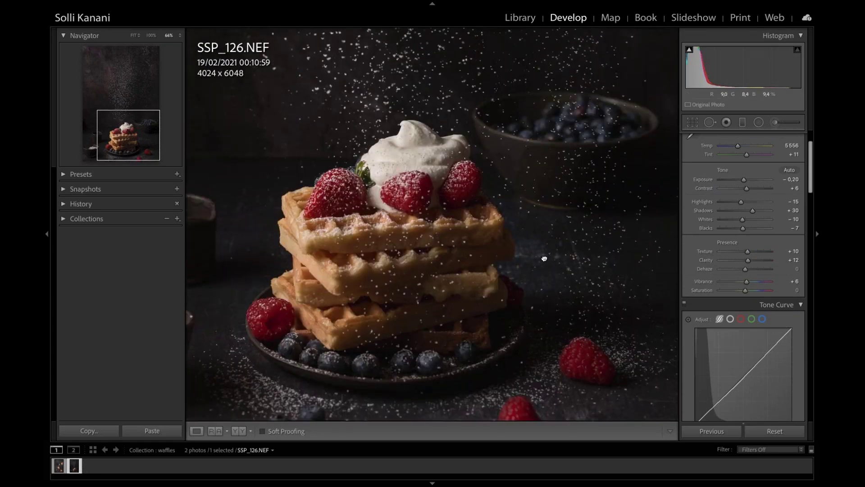
click(769, 124)
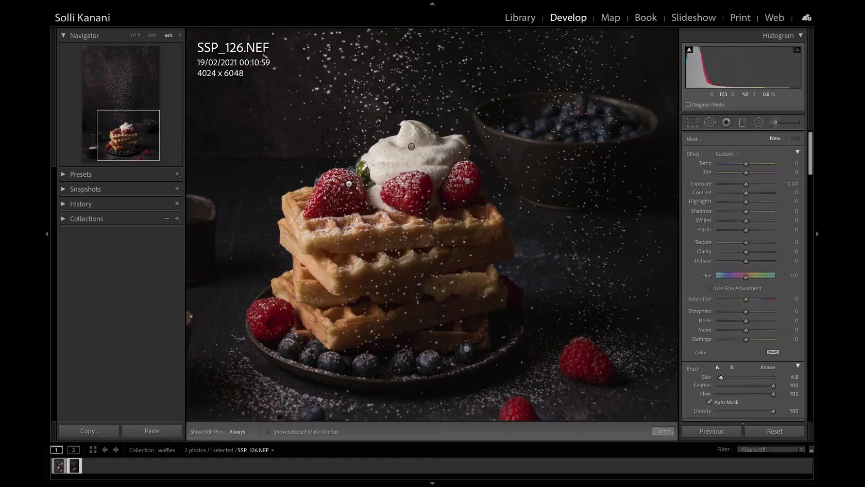
key(h)
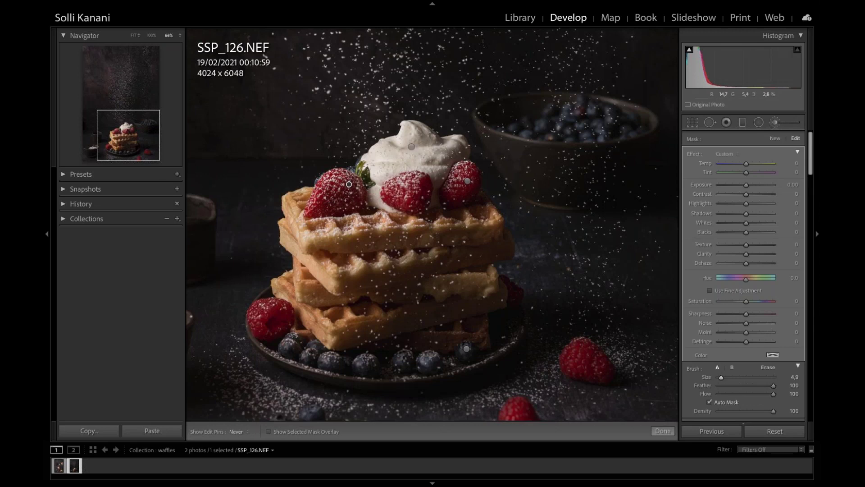
key(h)
drag(746, 214, 761, 215)
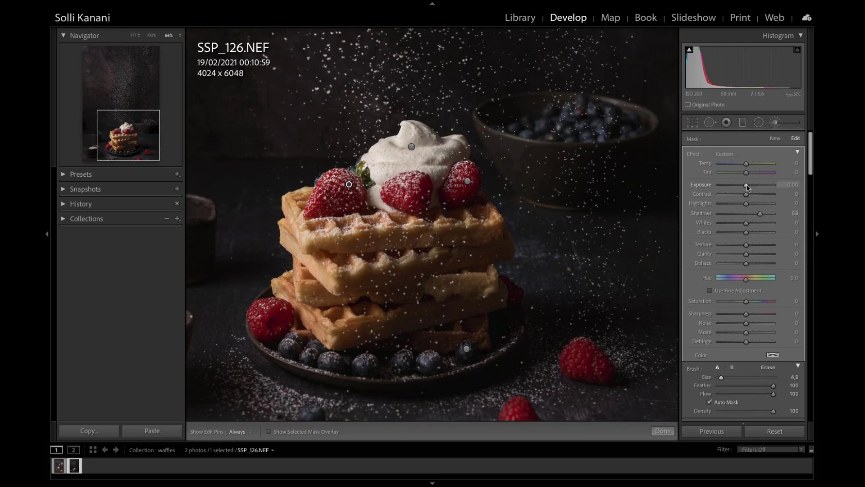
drag(746, 185, 751, 189)
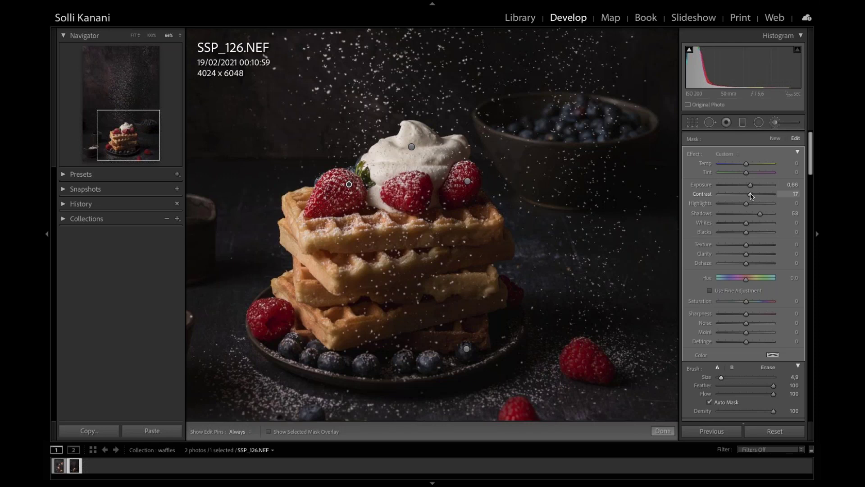
click(663, 431)
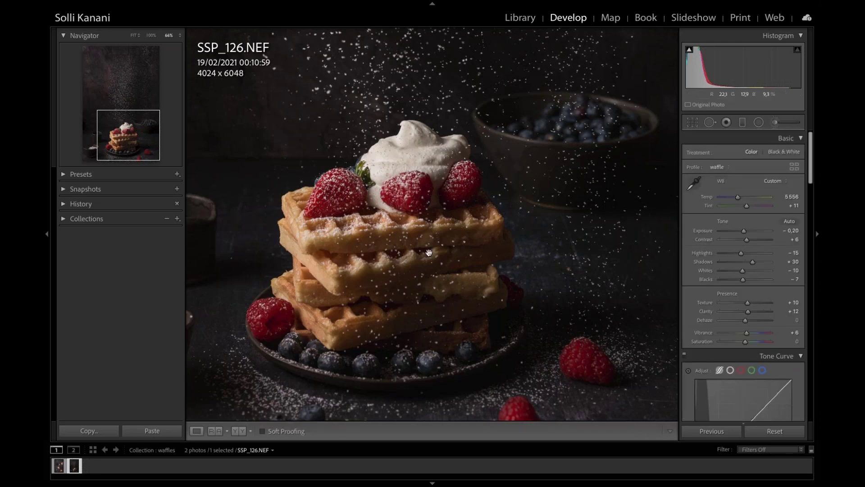
- Compare the whole photo side by side in the Before and After view
key(ctrl+minus)
key(ctrl+minus)
key(ctrl+minus)
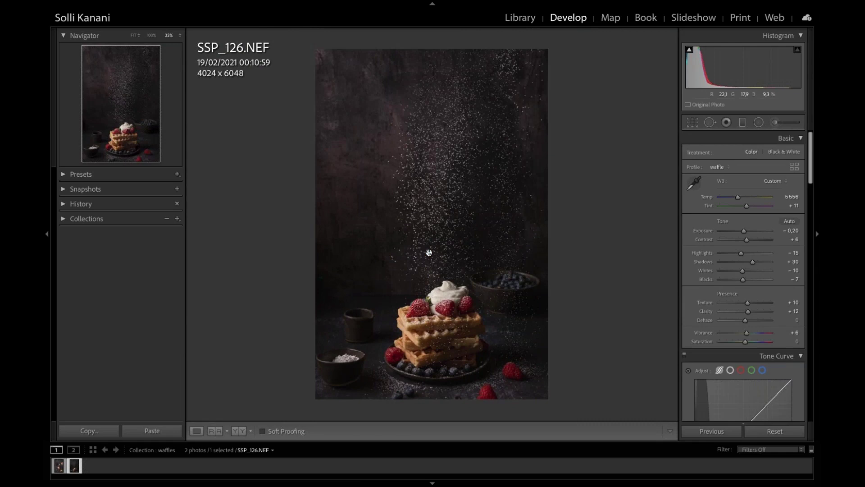
key(y)
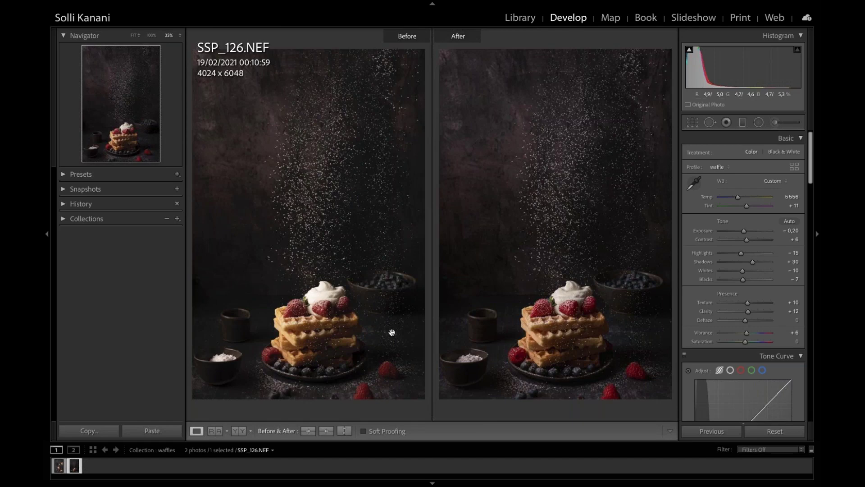
- Leave the Before and After view and cool the photo's white balance Temp to 5113
key(y)
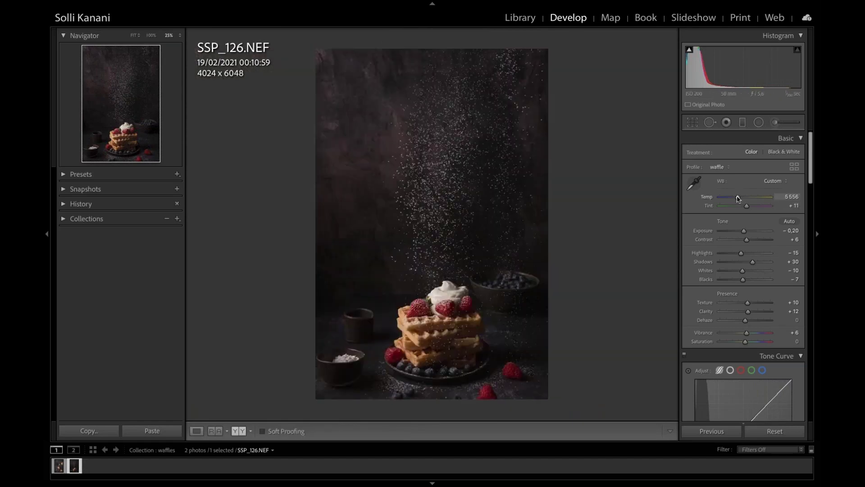
drag(738, 198, 736, 198)
- Remove the purple cast from the backdrop by setting the Magenta saturation to -100 and the Purple saturation to -38
scroll(690, 325, down, 10)
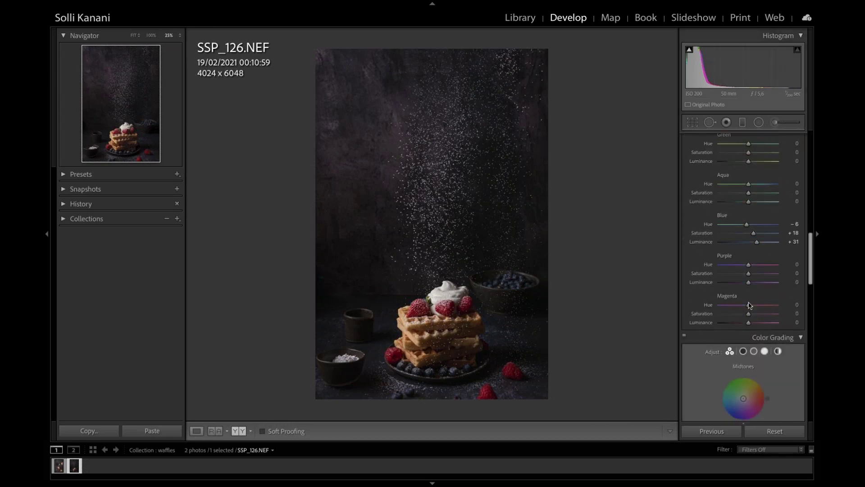
mouse_move(749, 313)
mouse_down()
mouse_move(725, 314)
mouse_move(750, 314)
mouse_up()
key(ctrl+equal)
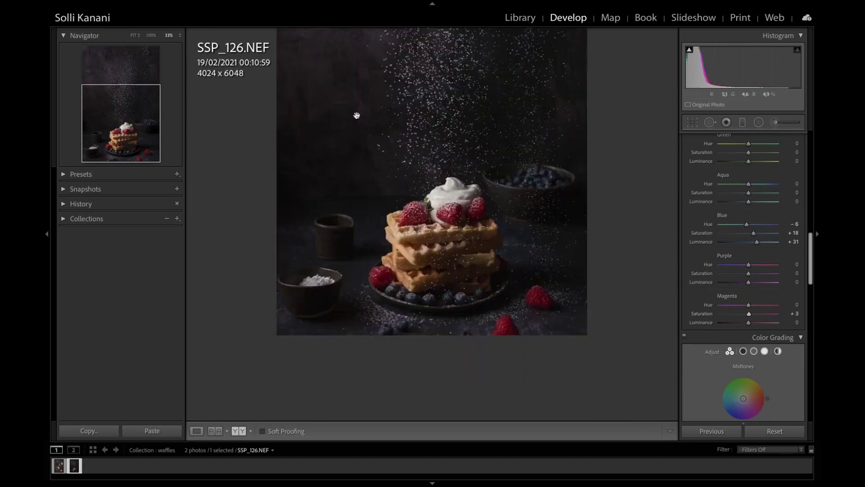
scroll(361, 203, up, 5)
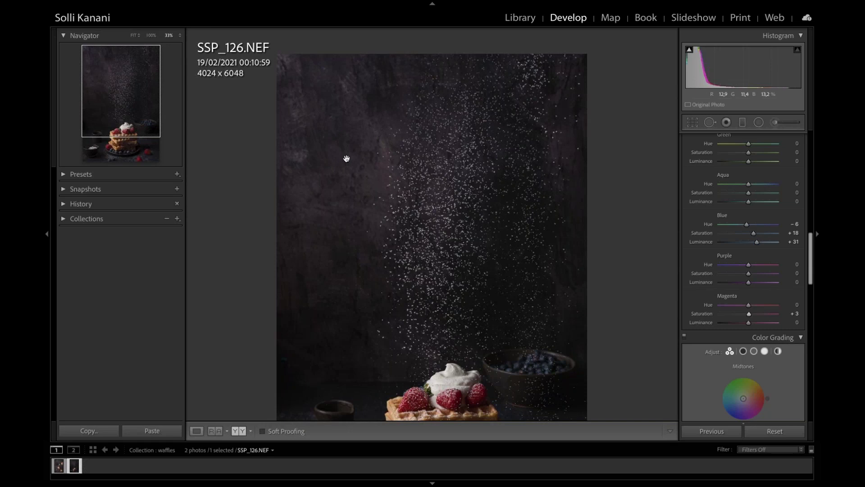
scroll(710, 267, up, 1)
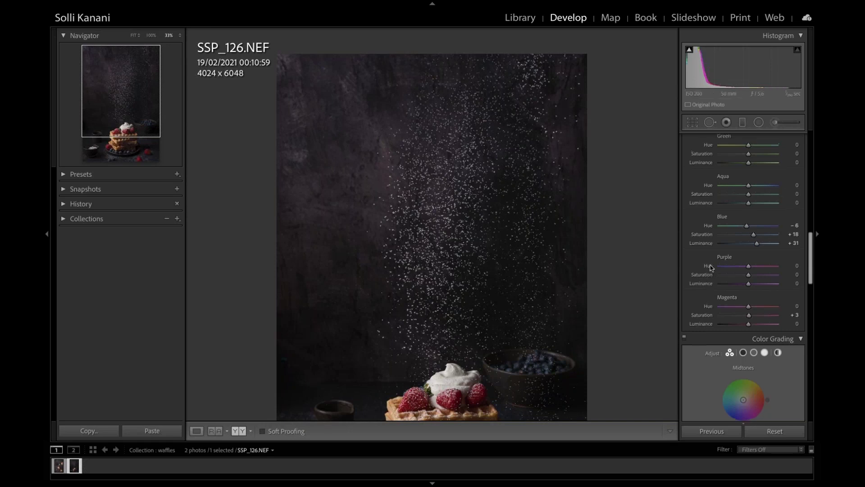
scroll(711, 267, up, 5)
scroll(743, 293, down, 5)
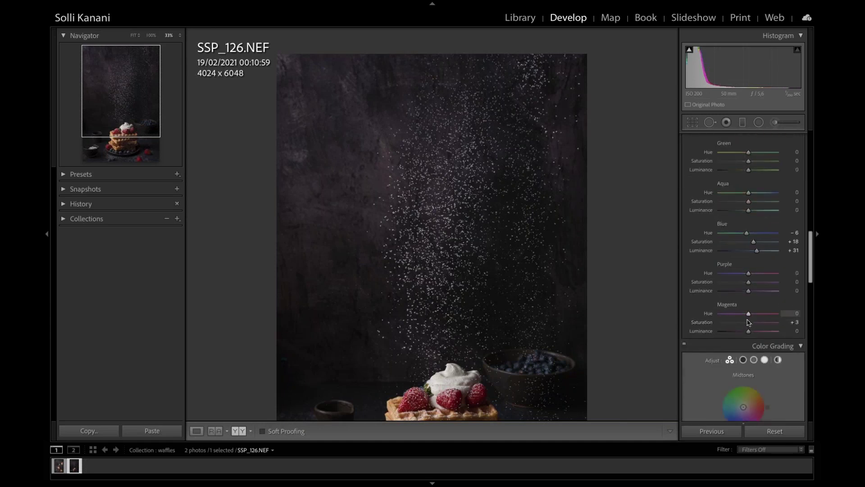
drag(748, 322, 711, 324)
drag(750, 282, 738, 283)
key(ctrl+minus)
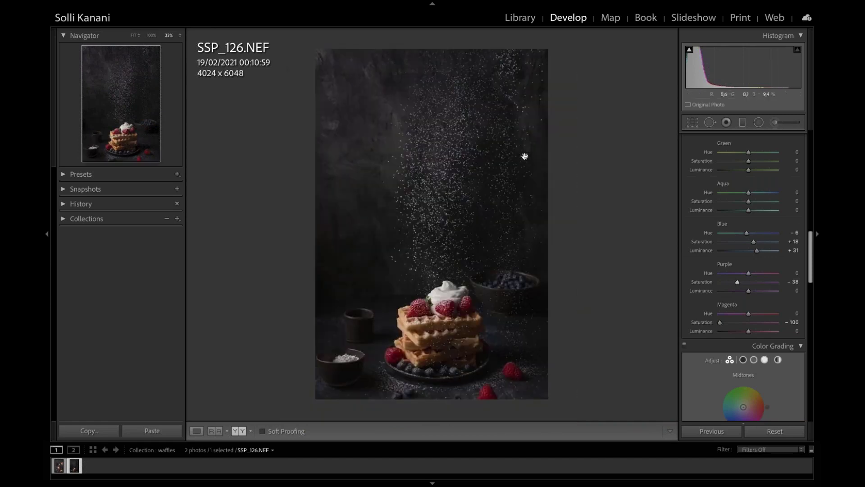
- Raise the photo's global Contrast slightly while viewing the waffle stack up close
click(431, 350)
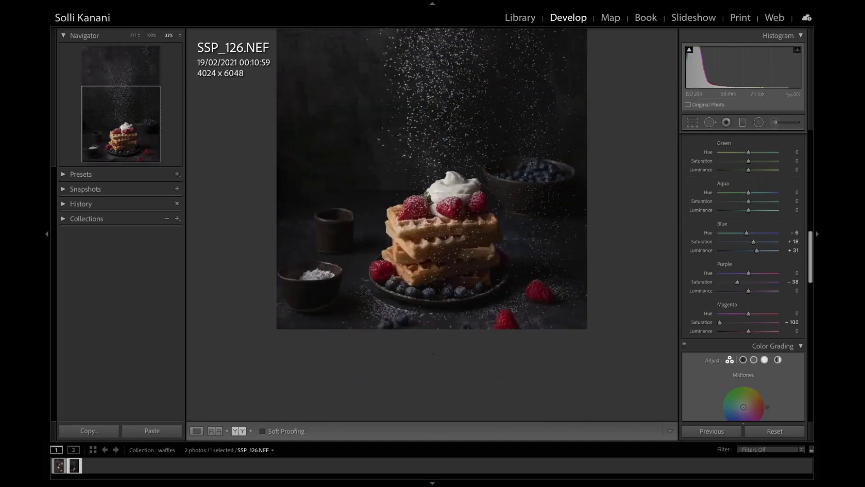
scroll(746, 240, up, 10)
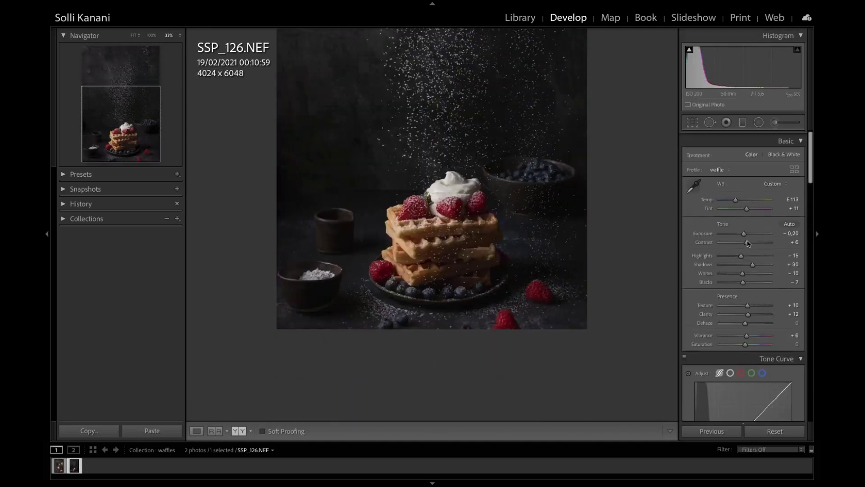
drag(747, 241, 750, 241)
- Adjust the waffle colours with Orange hue -36 and saturation -3, and Yellow hue -30 and saturation -38
scroll(727, 296, down, 8)
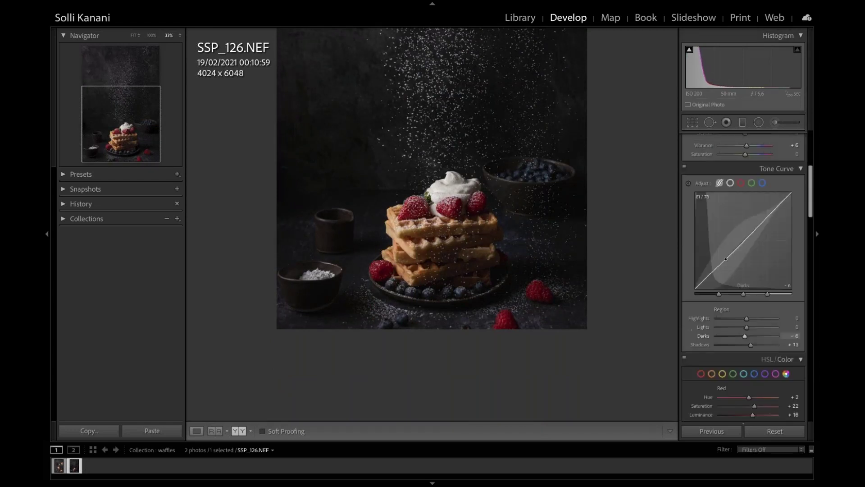
scroll(749, 296, down, 1)
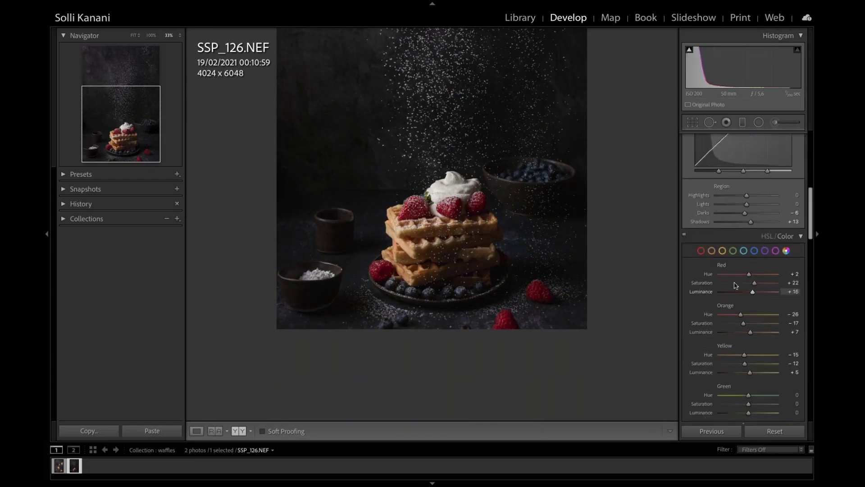
mouse_move(744, 324)
mouse_down()
mouse_move(754, 324)
mouse_move(741, 315)
mouse_up()
mouse_move(745, 365)
mouse_down()
mouse_move(721, 364)
mouse_move(737, 363)
mouse_move(731, 355)
mouse_move(740, 354)
mouse_up()
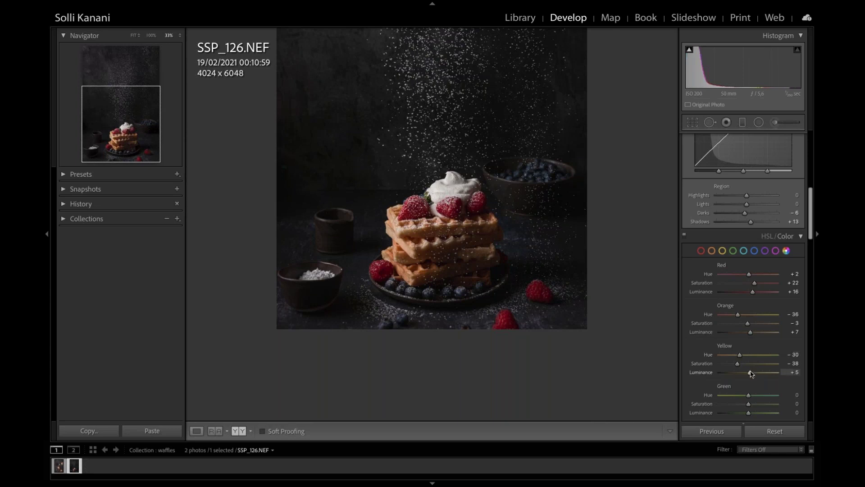
- Compare the recoloured photo with the original side by side at full-image view
key(z)
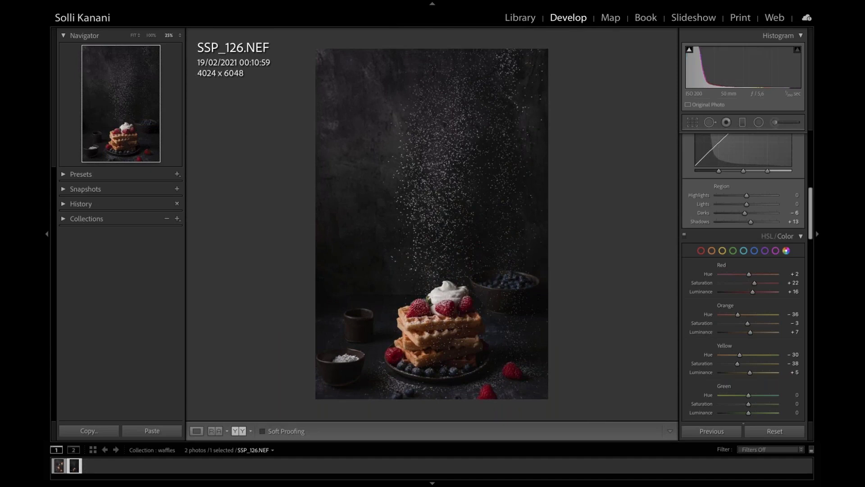
key(y)
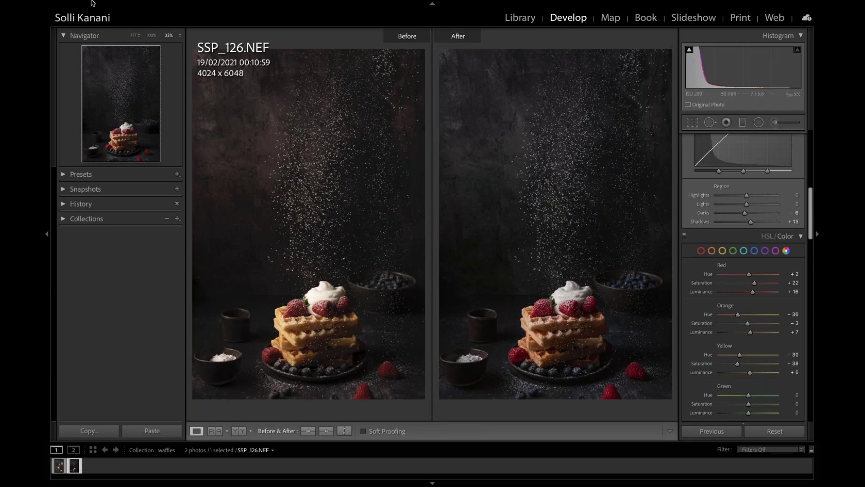
- Exit full screen and minimize the Lightroom Classic window to return to the slide with the two waffle photos
mouse_move(92, 2)
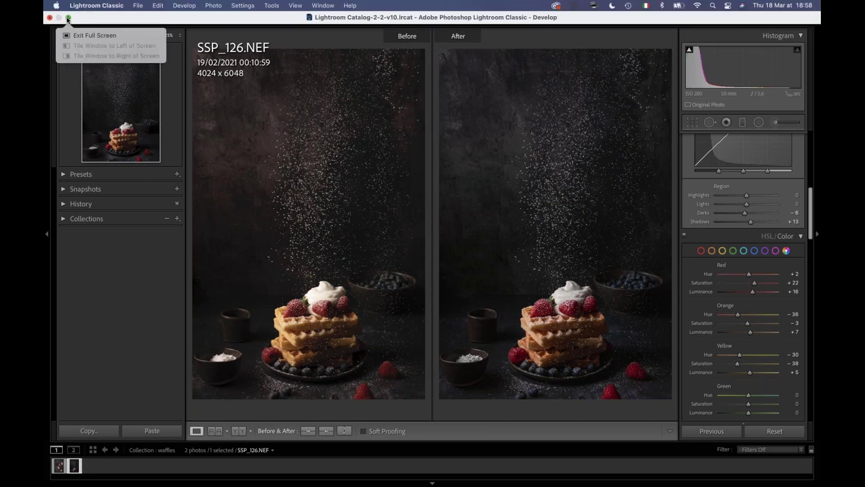
click(69, 19)
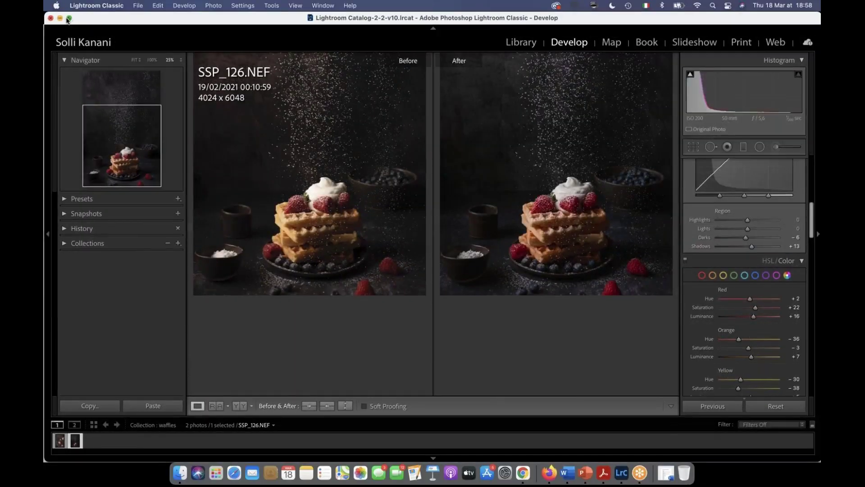
click(59, 18)
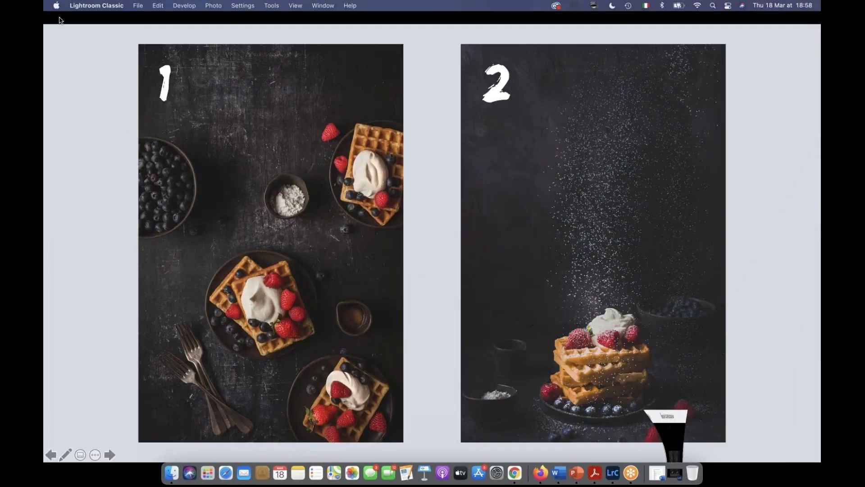